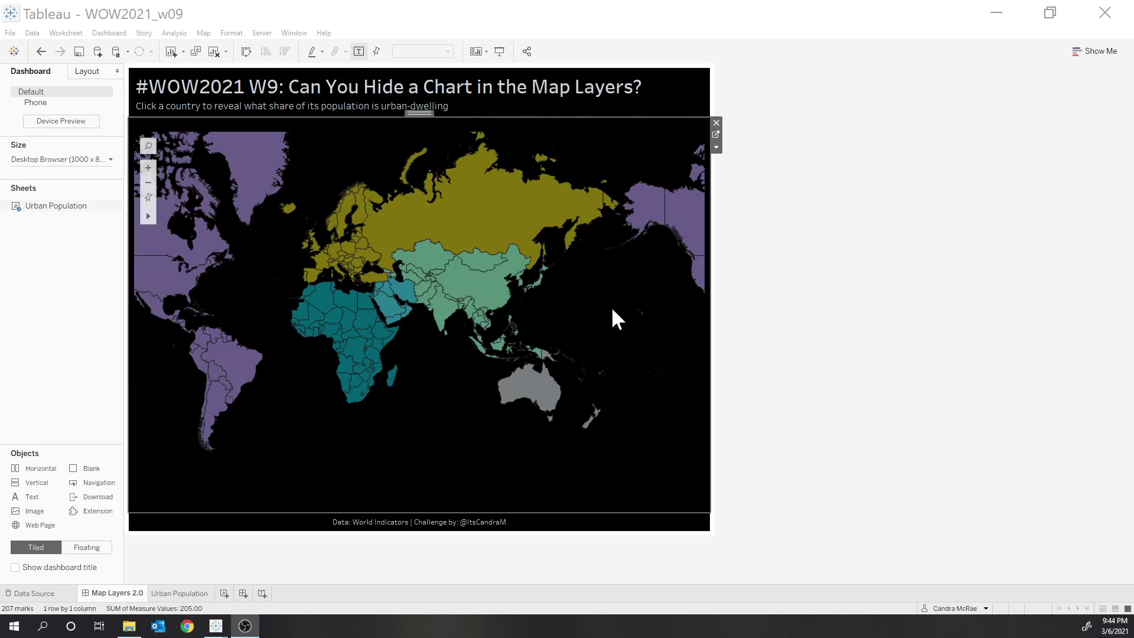
- Select China on the dashboard map to show only China with its 52% urban-dweller donut
{"action": "left_click", "coordinate": [507, 286]}
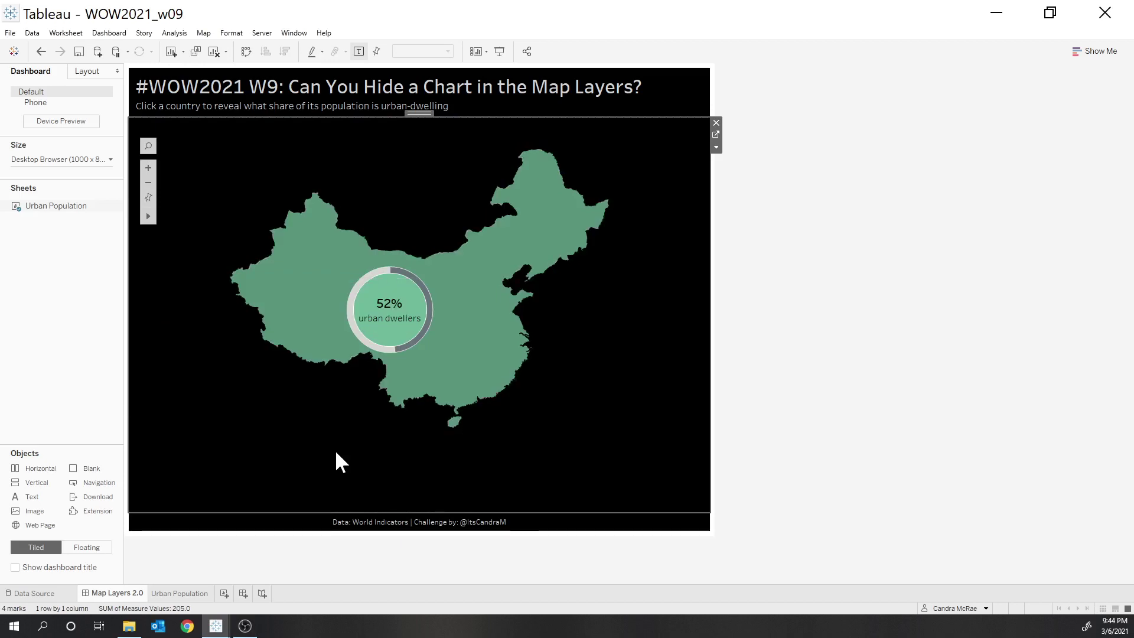
{"action": "mouse_move", "coordinate": [336, 359]}
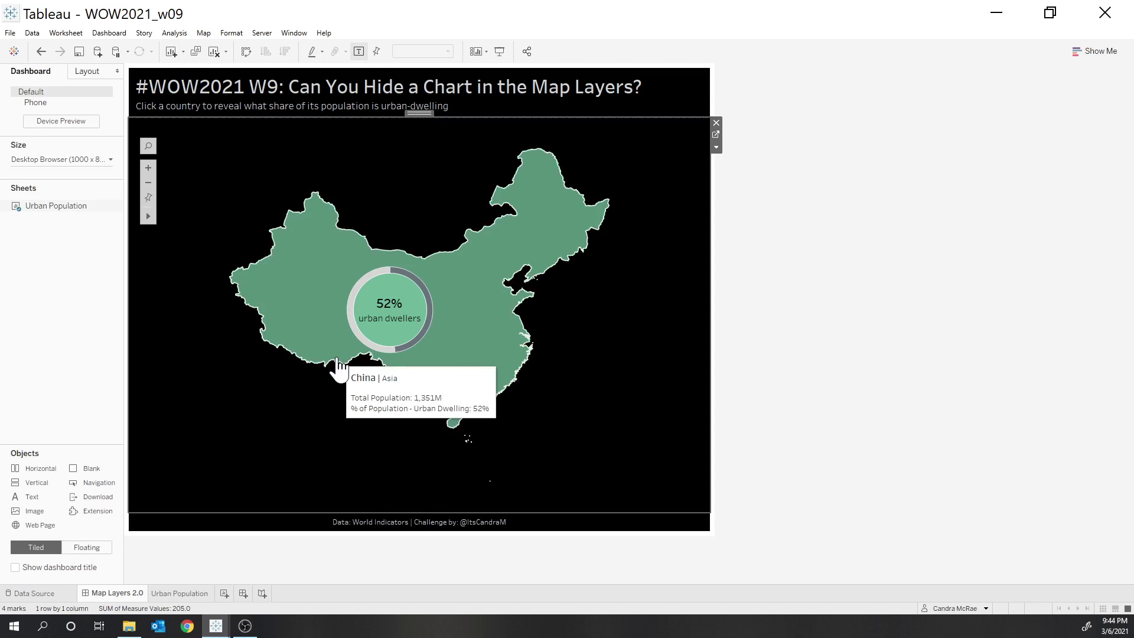
- Move the WOW2021_w09 dashboard aside and connect Book1 to the saved World Indicators source
{"action": "left_click_drag", "start_coordinate": [340, 13], "coordinate": [591, 21]}
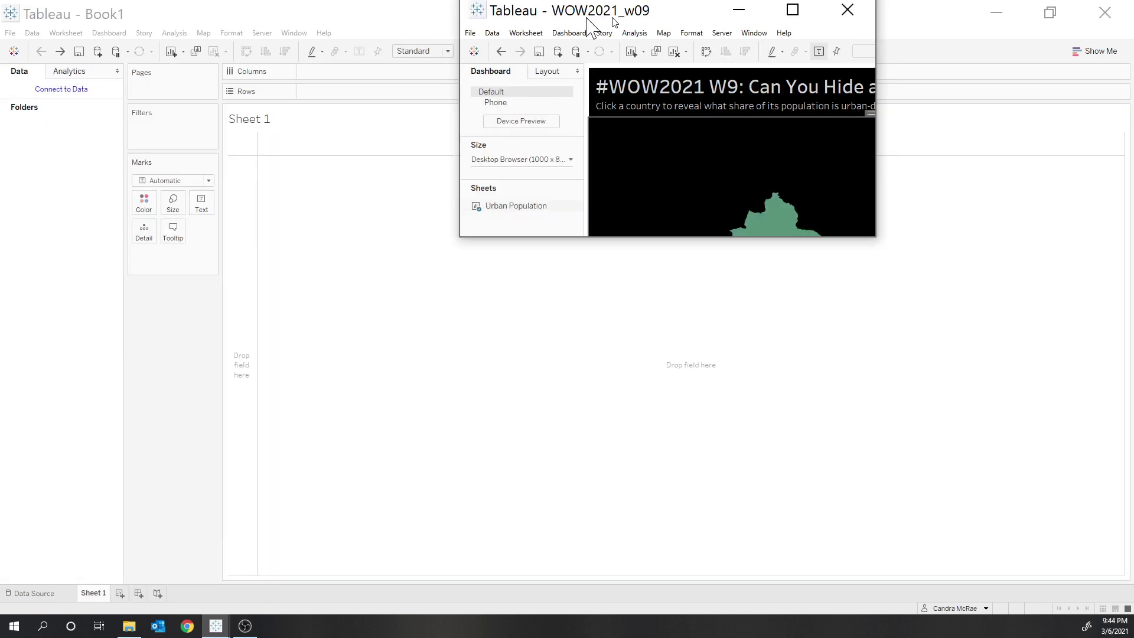
{"action": "left_click_drag", "start_coordinate": [589, 21], "coordinate": [1133, 24]}
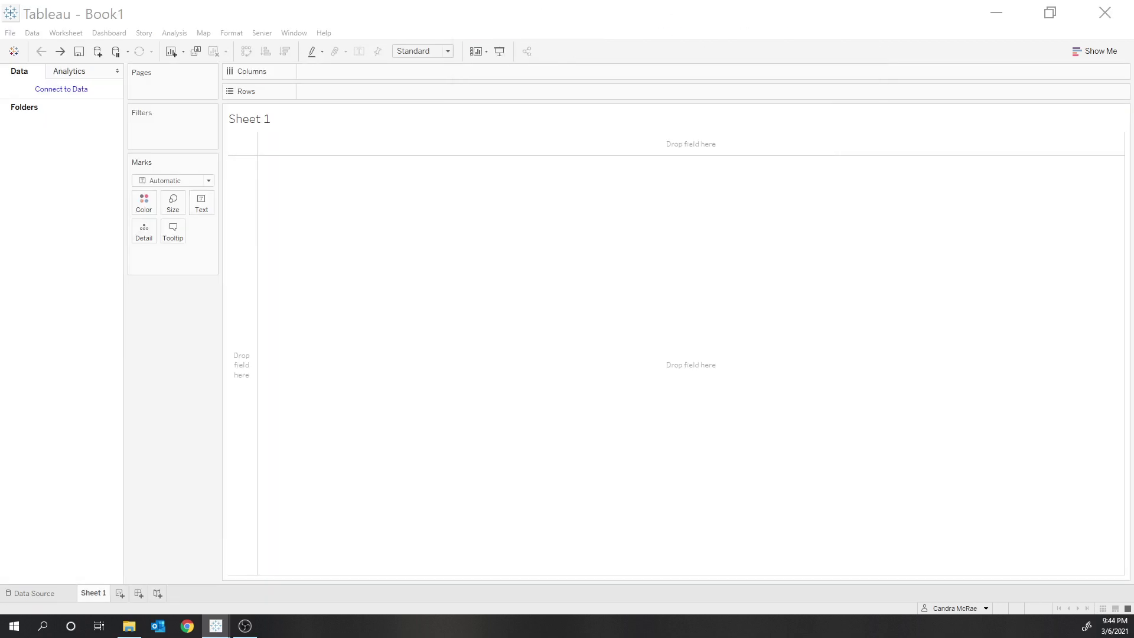
{"action": "left_click", "coordinate": [70, 90]}
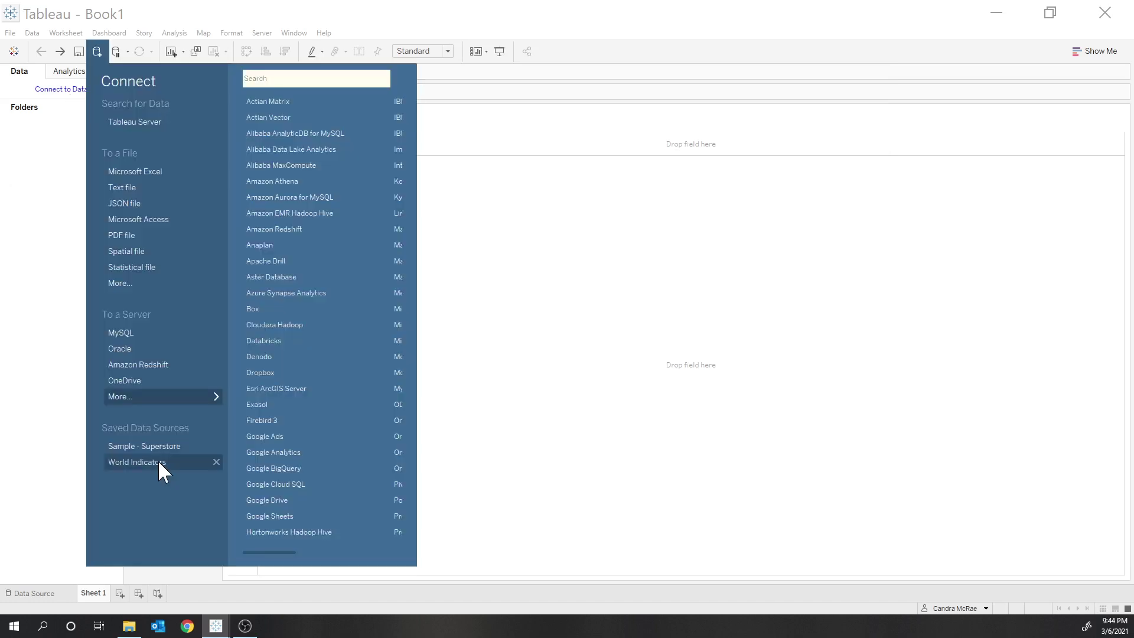
{"action": "left_click", "coordinate": [158, 460]}
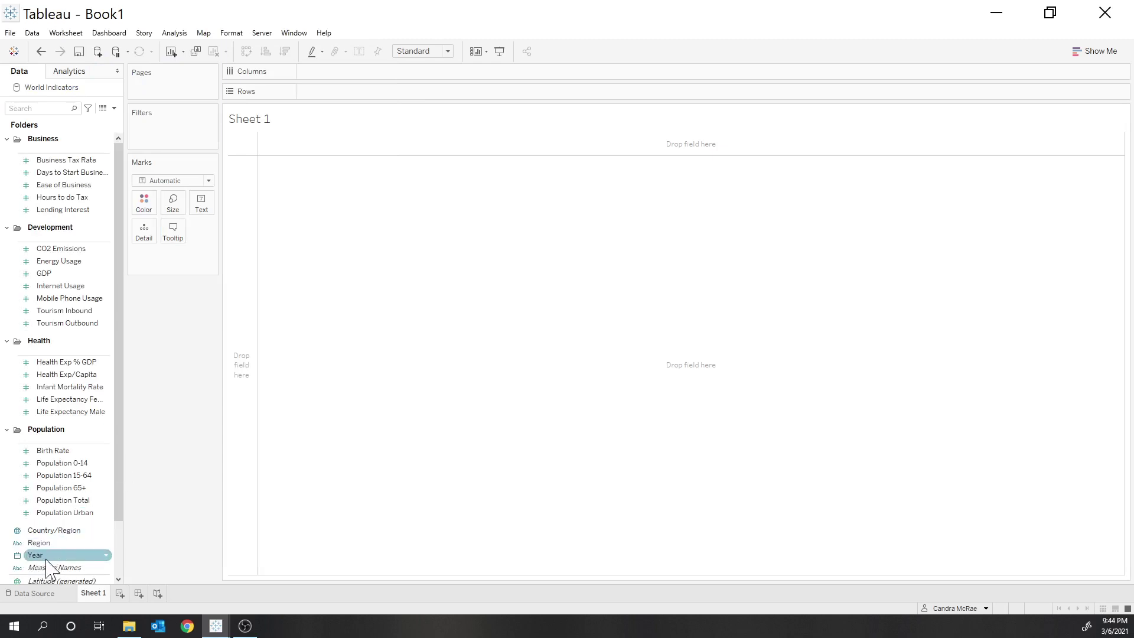
- Add a Year filter to Sheet 1 that keeps only the year 2012
{"action": "left_click_drag", "start_coordinate": [47, 568], "coordinate": [182, 138]}
{"action": "left_click", "coordinate": [531, 247]}
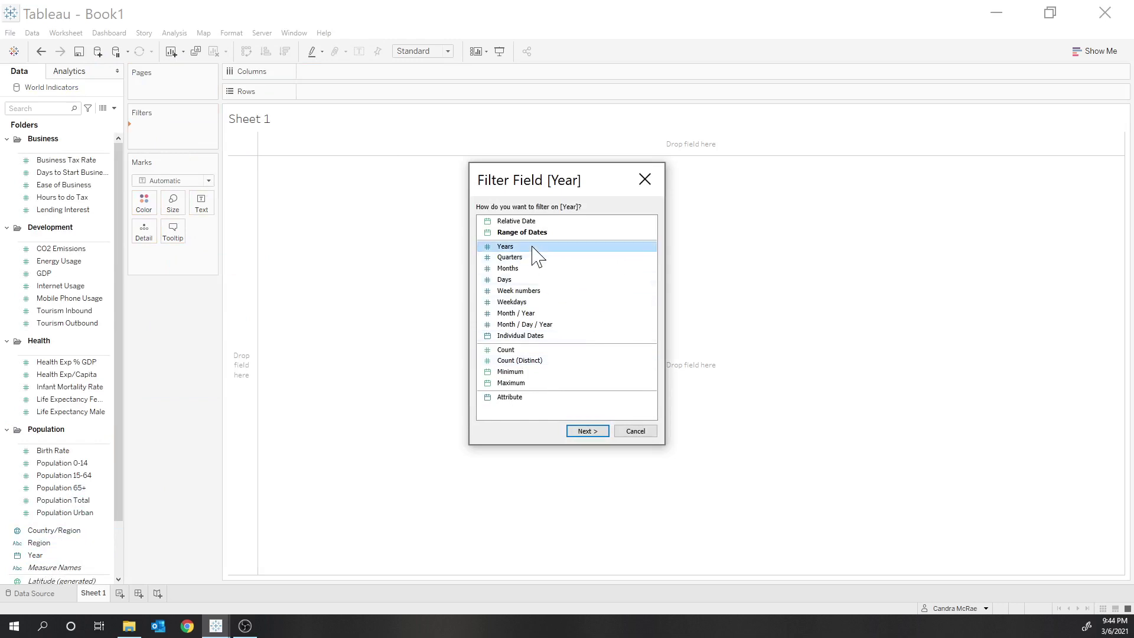
{"action": "left_click", "coordinate": [598, 432]}
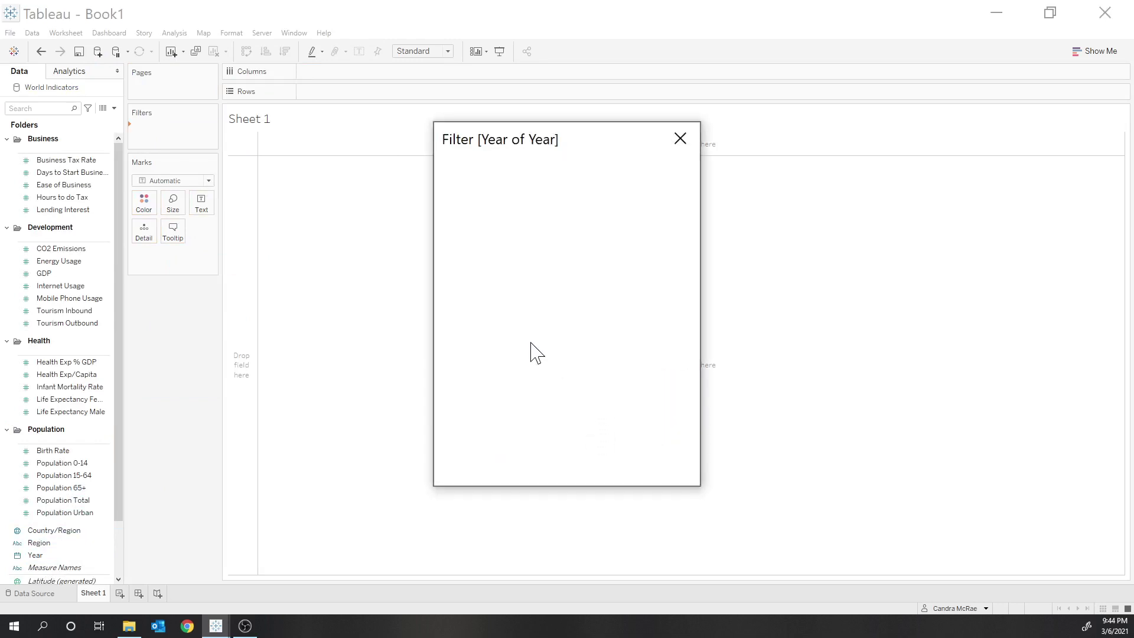
{"action": "scroll", "coordinate": [483, 313], "scroll_direction": "down", "scroll_amount": 1}
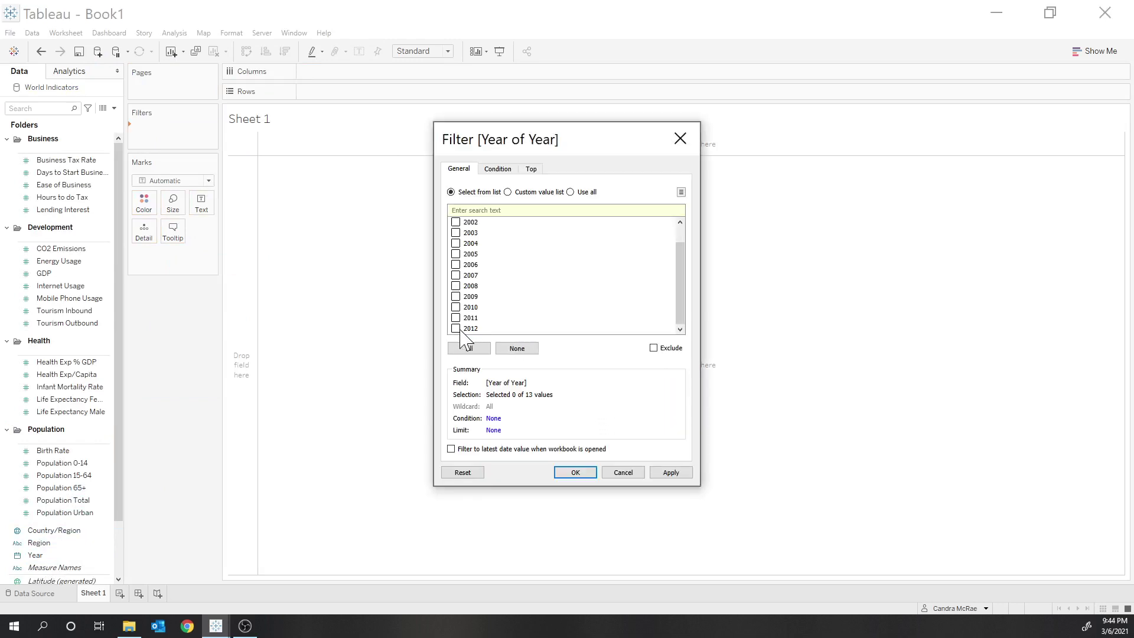
{"action": "left_click", "coordinate": [460, 329]}
{"action": "left_click", "coordinate": [671, 472]}
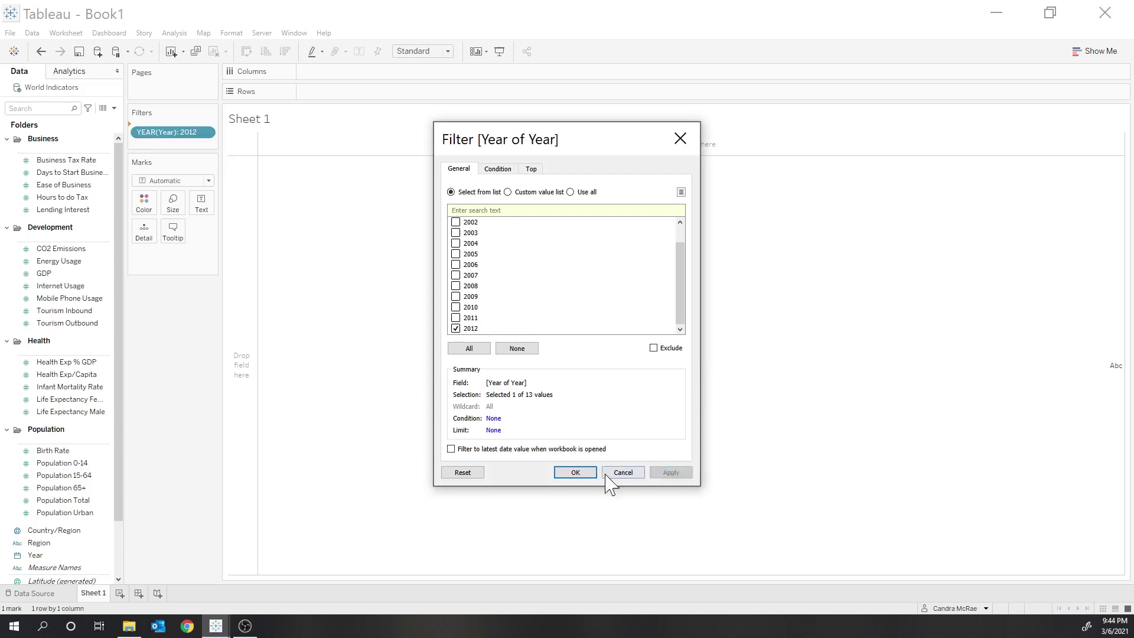
{"action": "left_click", "coordinate": [585, 476]}
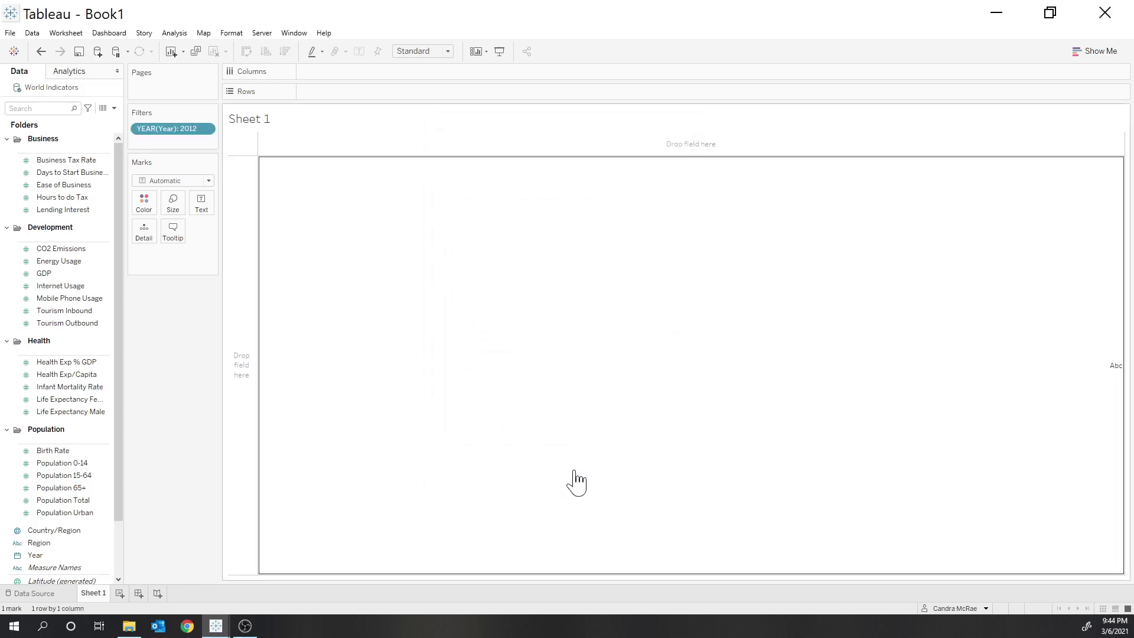
- Create a String parameter named Country whose list values come from Country/Region
{"action": "left_click", "coordinate": [114, 108]}
{"action": "left_click", "coordinate": [97, 132]}
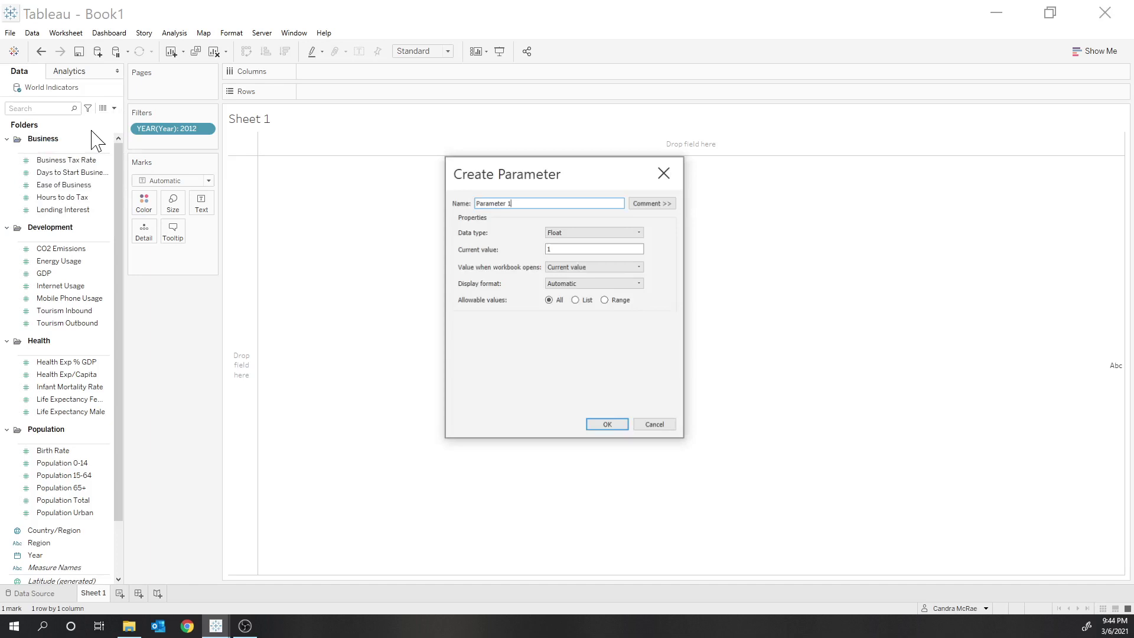
{"action": "double_click", "coordinate": [490, 203]}
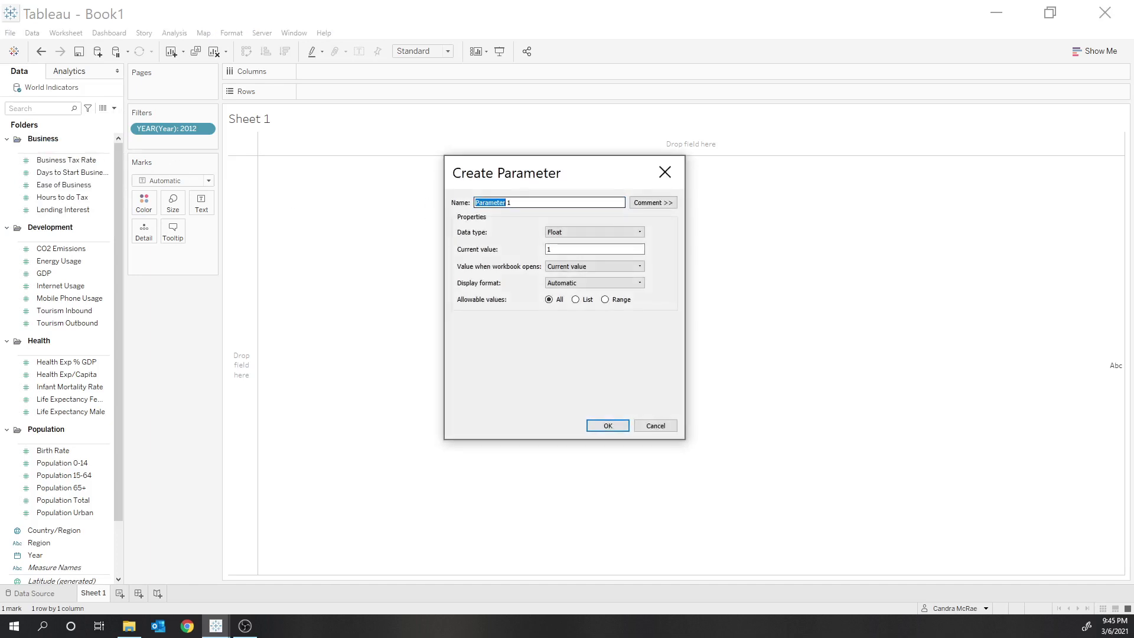
{"action": "key", "text": "shift+End"}
{"action": "type", "text": "Countr"}
{"action": "left_click", "coordinate": [585, 232]}
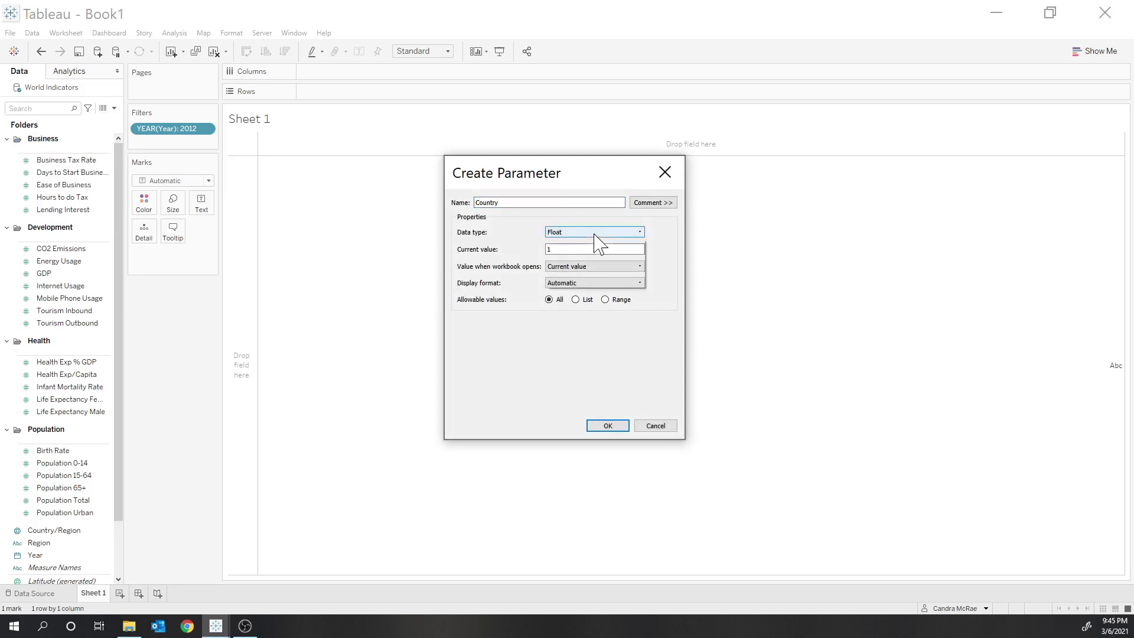
{"action": "left_click", "coordinate": [585, 258]}
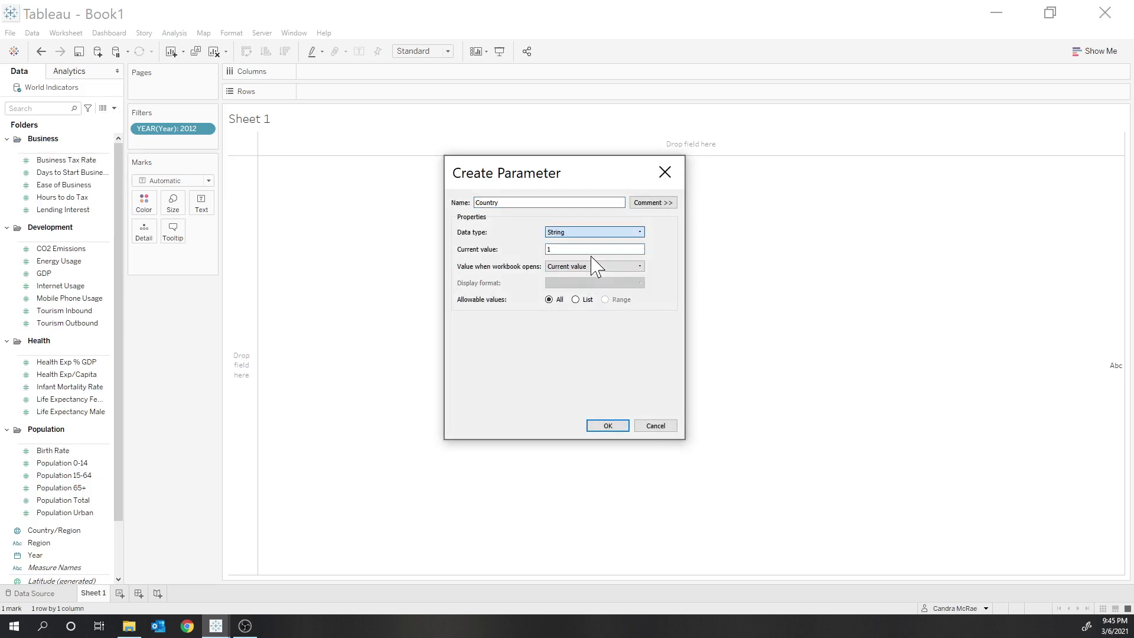
{"action": "left_click", "coordinate": [576, 299]}
{"action": "left_click", "coordinate": [615, 350]}
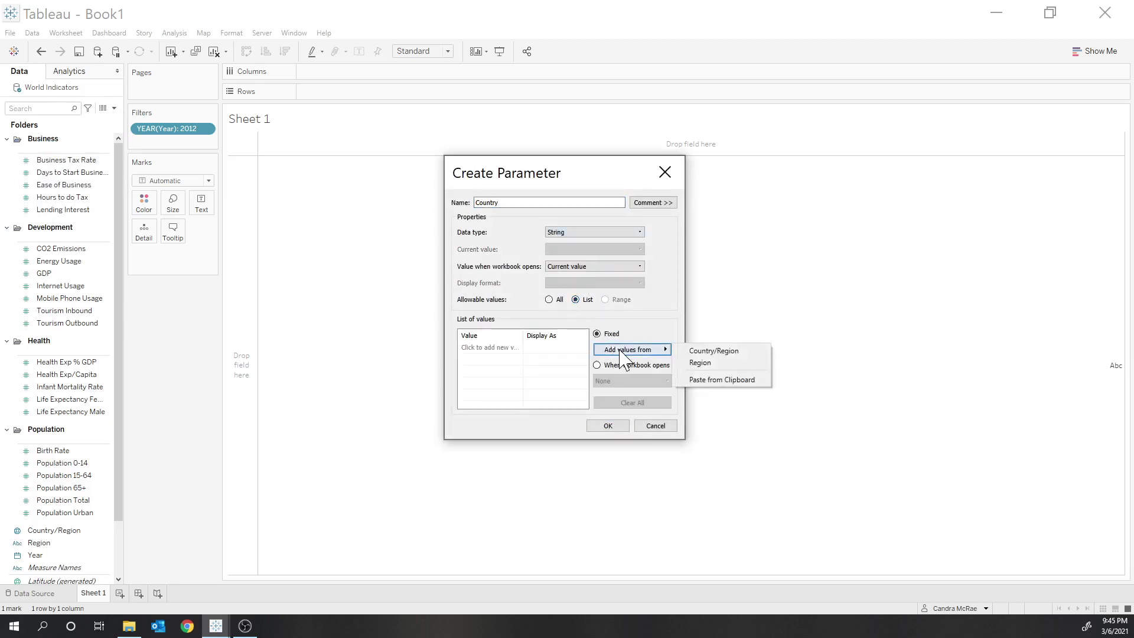
{"action": "left_click", "coordinate": [708, 353]}
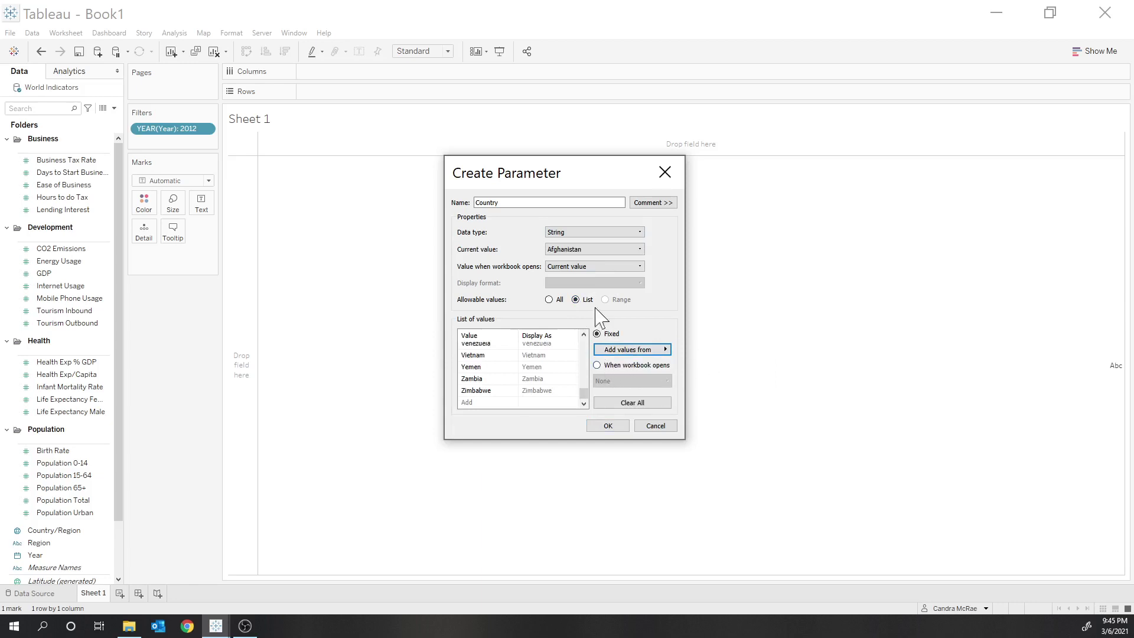
- Add None to the Country parameter's list and make None the current value
{"action": "left_click", "coordinate": [582, 250]}
{"action": "scroll", "coordinate": [577, 378], "scroll_direction": "down", "scroll_amount": 20}
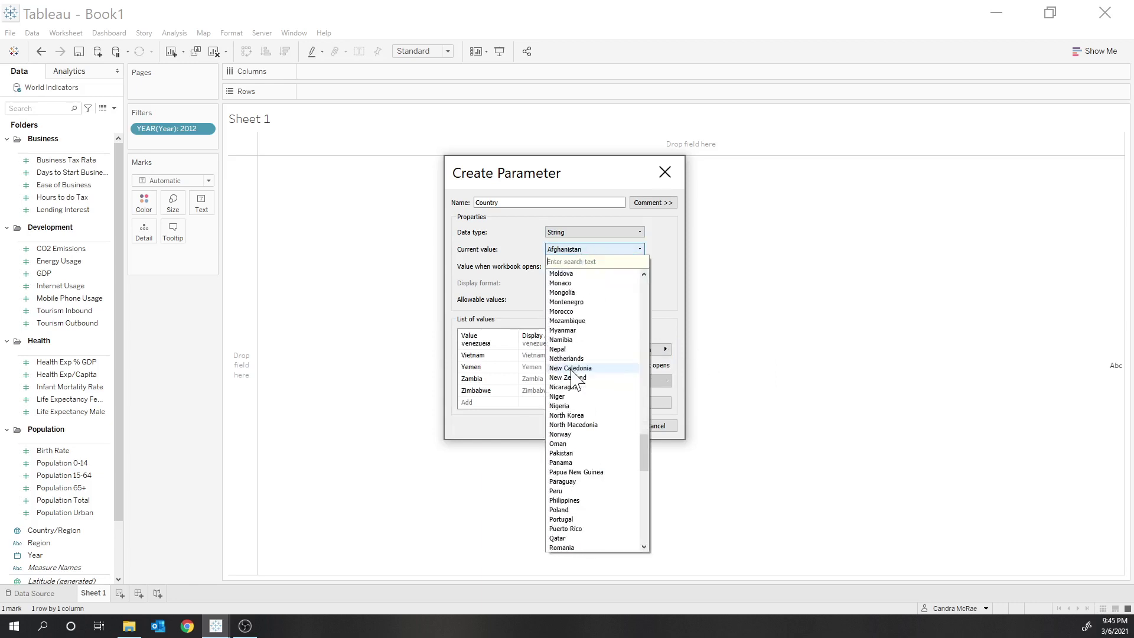
{"action": "left_click", "coordinate": [669, 314]}
{"action": "left_click", "coordinate": [480, 403]}
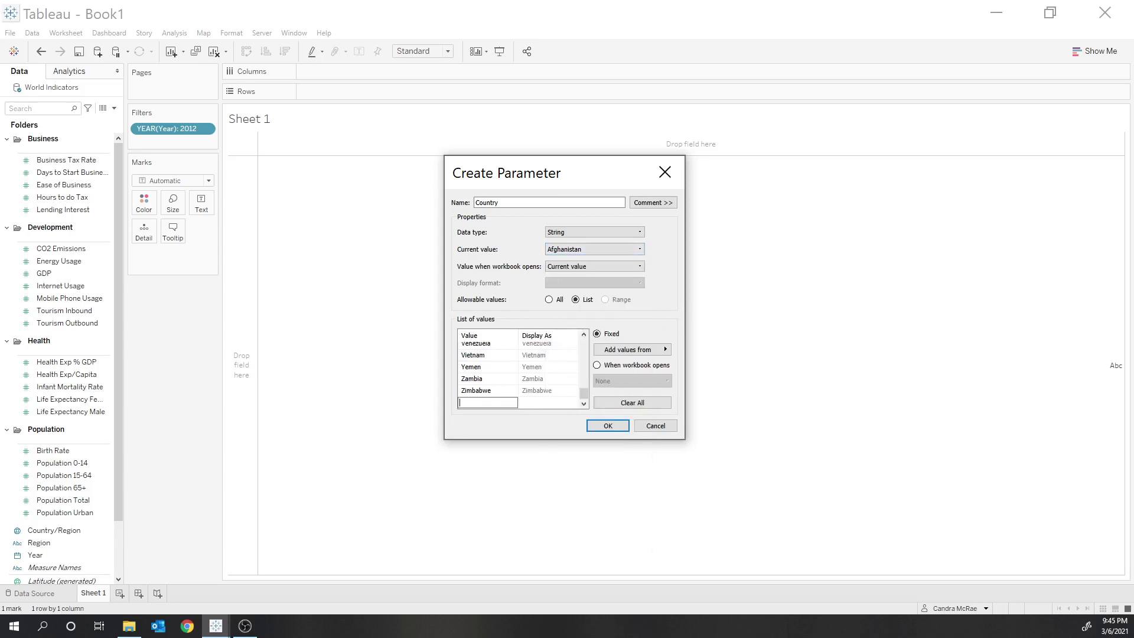
{"action": "type", "text": "None"}
{"action": "key", "text": "Return"}
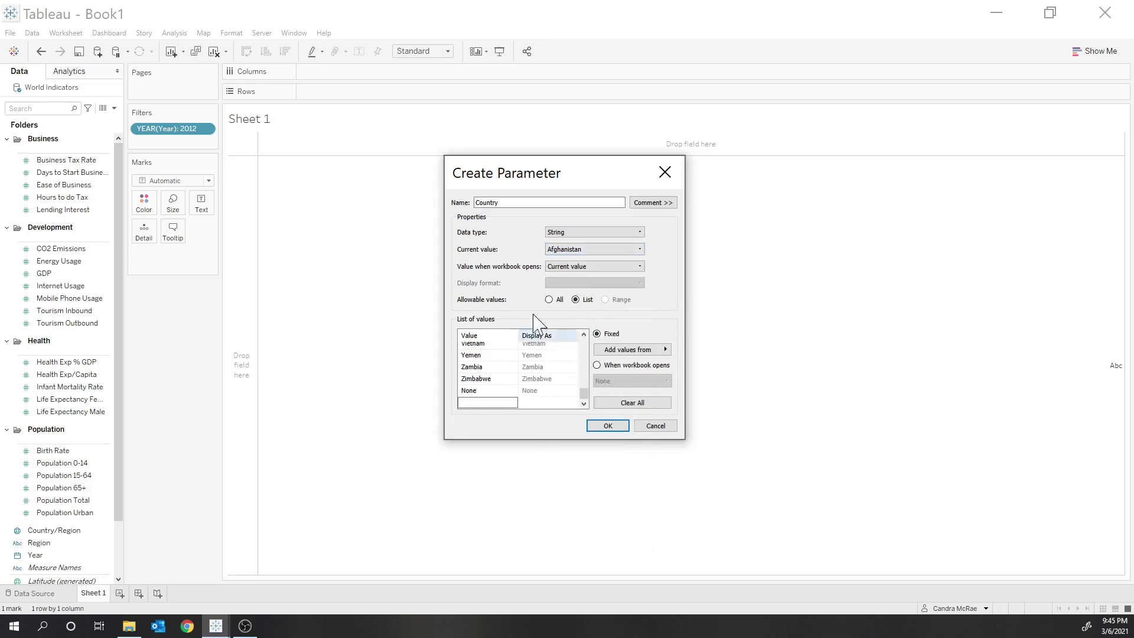
{"action": "left_click", "coordinate": [594, 249]}
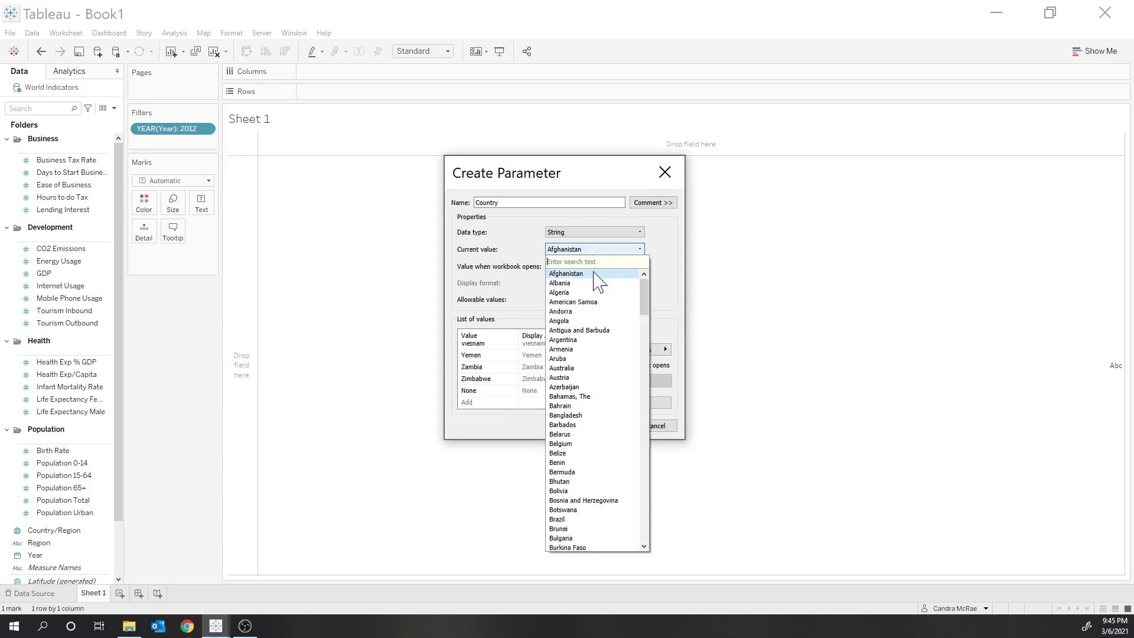
{"action": "scroll", "coordinate": [555, 363], "scroll_direction": "down", "scroll_amount": 20}
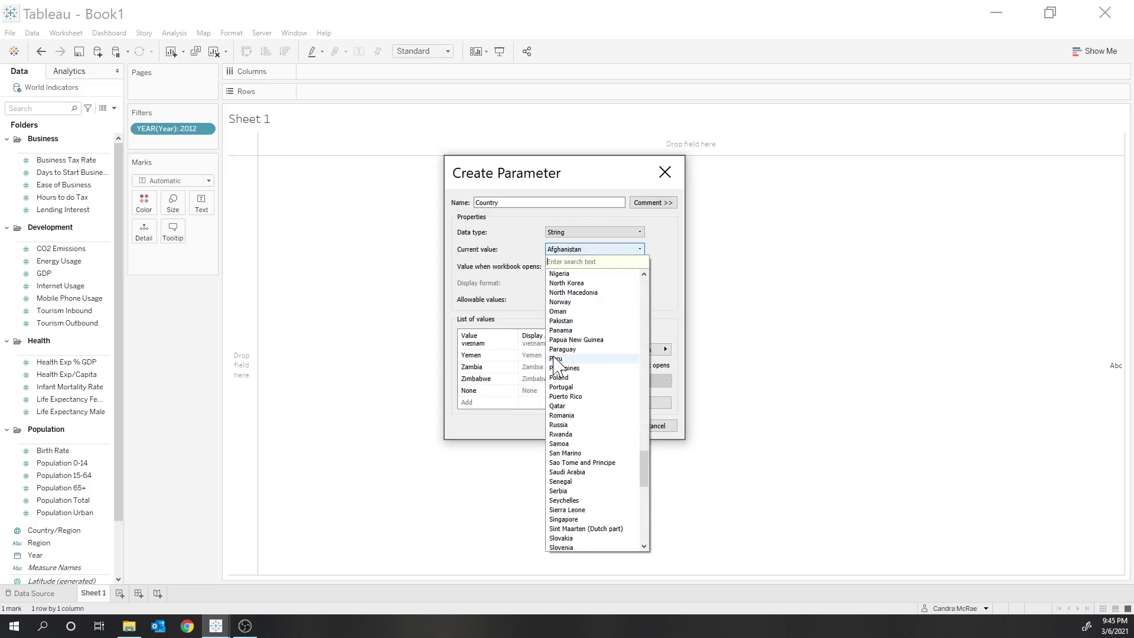
{"action": "left_click", "coordinate": [582, 538]}
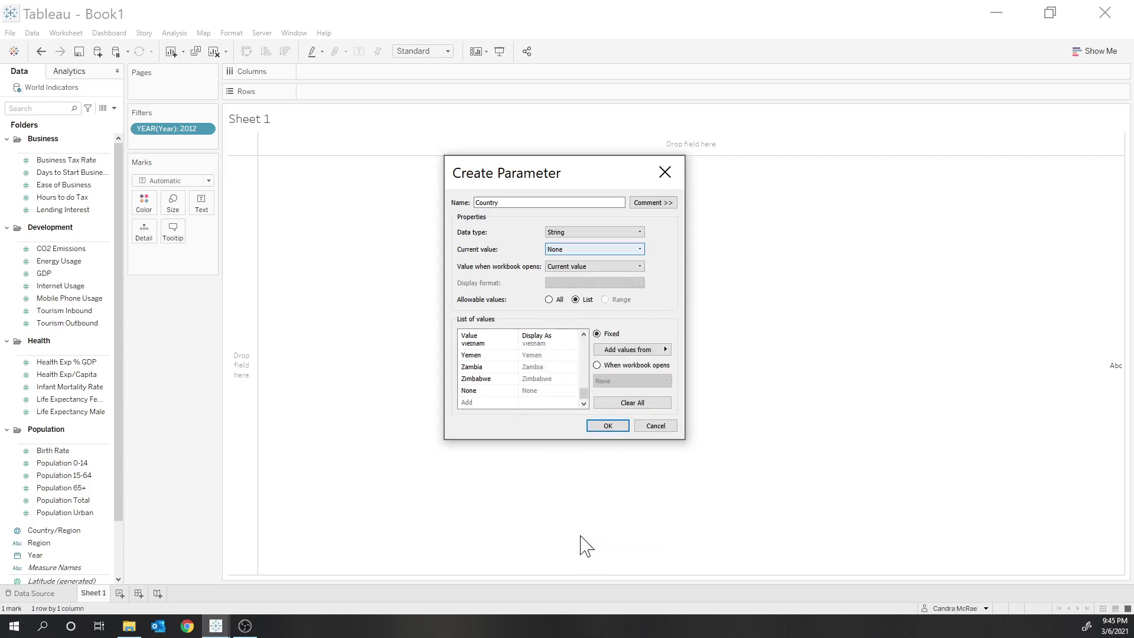
- Finish the Country parameter and add calculated field Population Rural as 1-[Population Urban]
{"action": "left_click", "coordinate": [603, 427]}
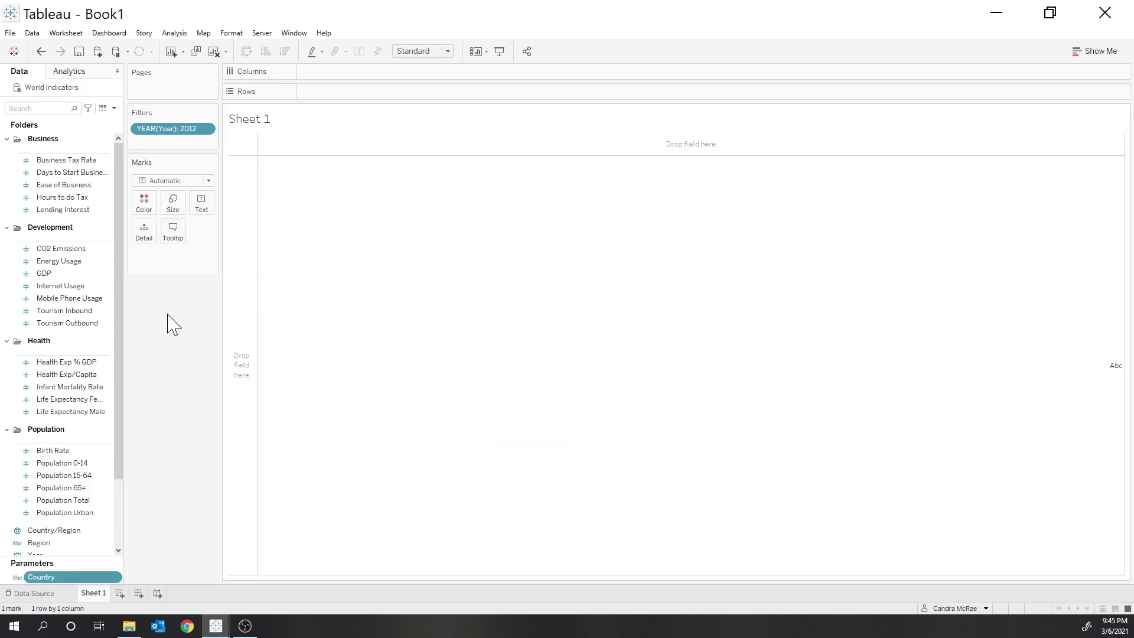
{"action": "left_click", "coordinate": [114, 109]}
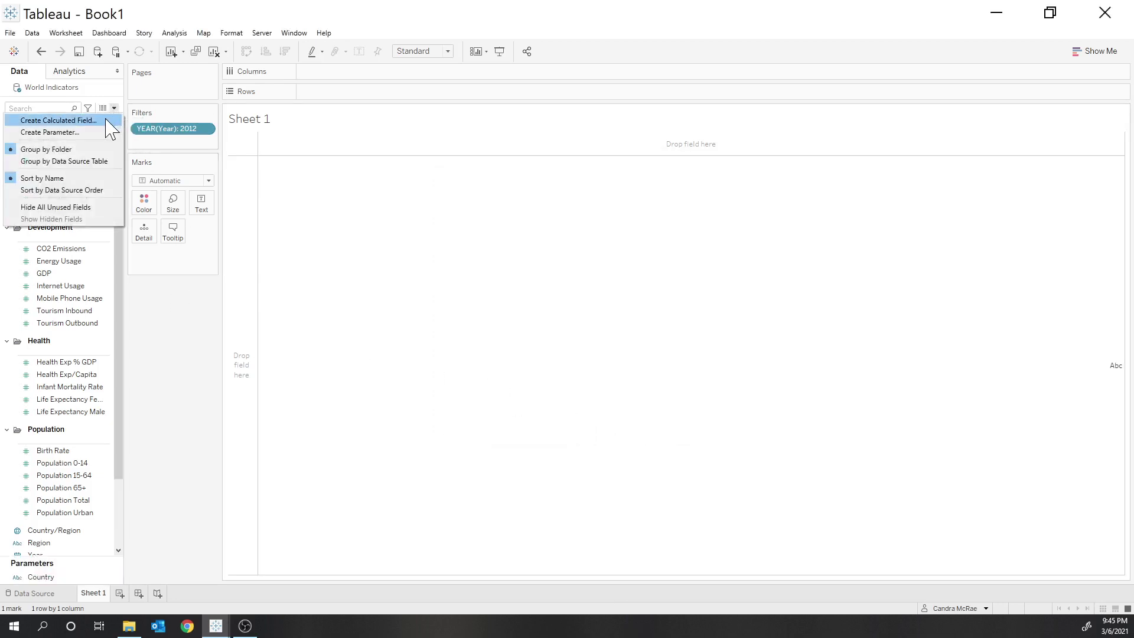
{"action": "left_click", "coordinate": [106, 119]}
{"action": "type", "text": "P"}
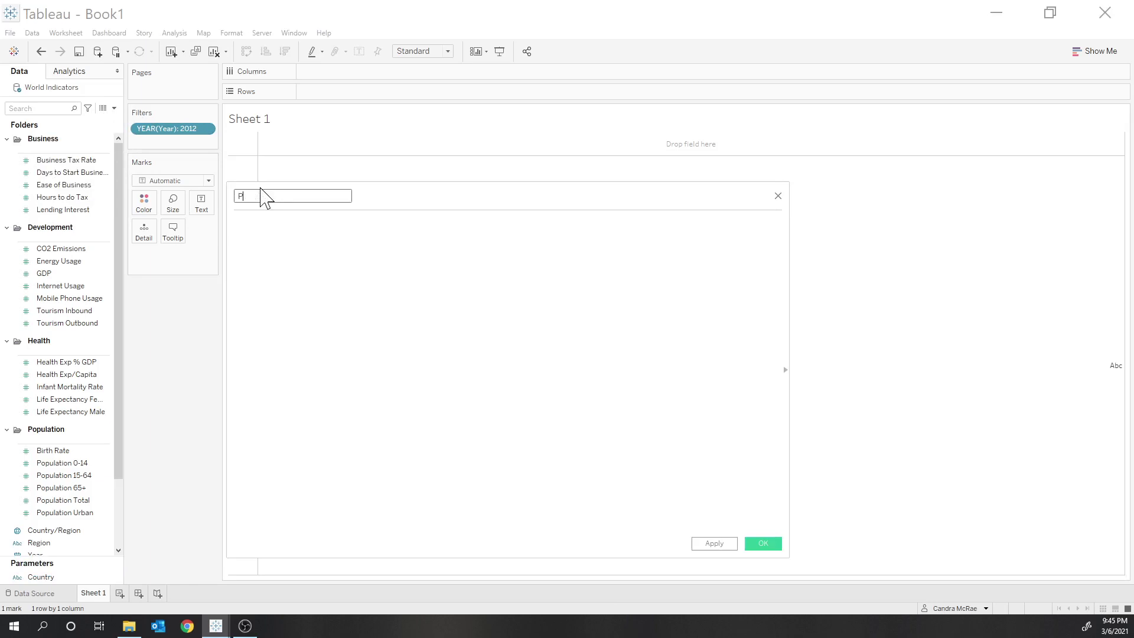
{"action": "type", "text": "opulation Rural"}
{"action": "key", "text": "BackSpace"}
{"action": "type", "text": "ral"}
{"action": "key", "text": "Tab"}
{"action": "type", "text": "1-"}
{"action": "left_click", "coordinate": [55, 503]}
{"action": "left_click_drag", "start_coordinate": [57, 513], "coordinate": [387, 364]}
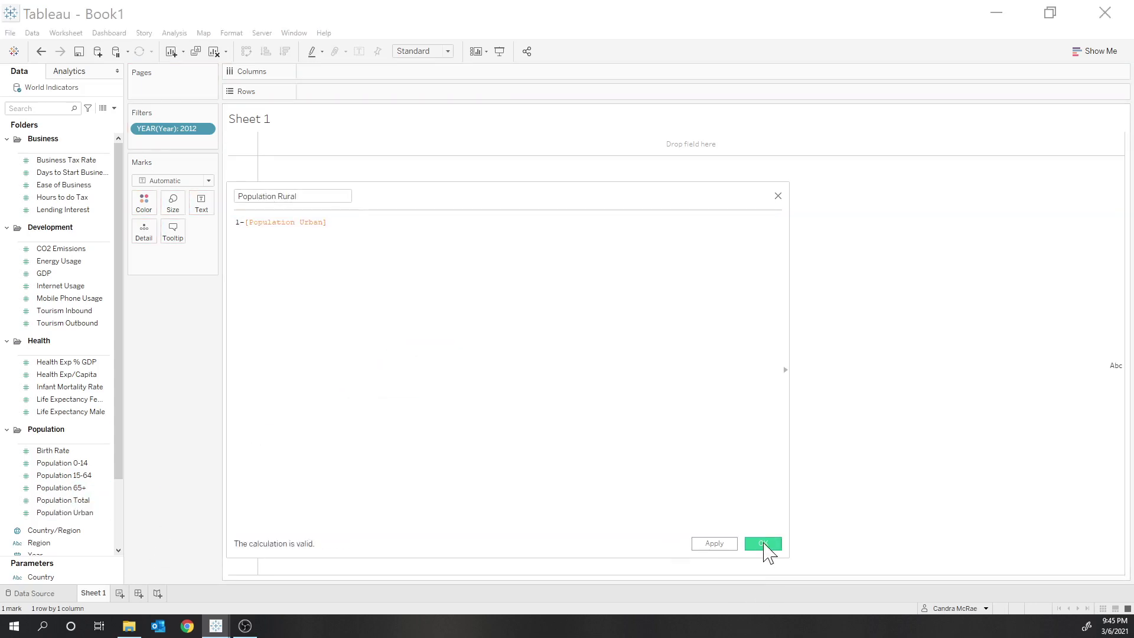
{"action": "left_click", "coordinate": [763, 543]}
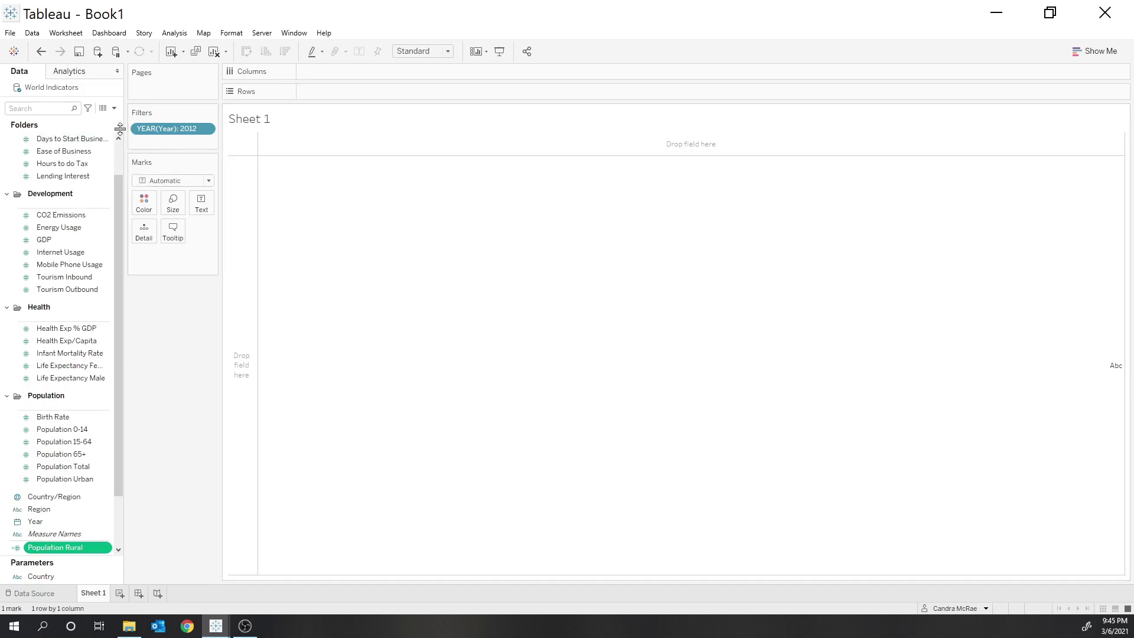
- Start calculated field All Countries with formula if [Country] = "None" then [Country/Region]
{"action": "left_click", "coordinate": [115, 109]}
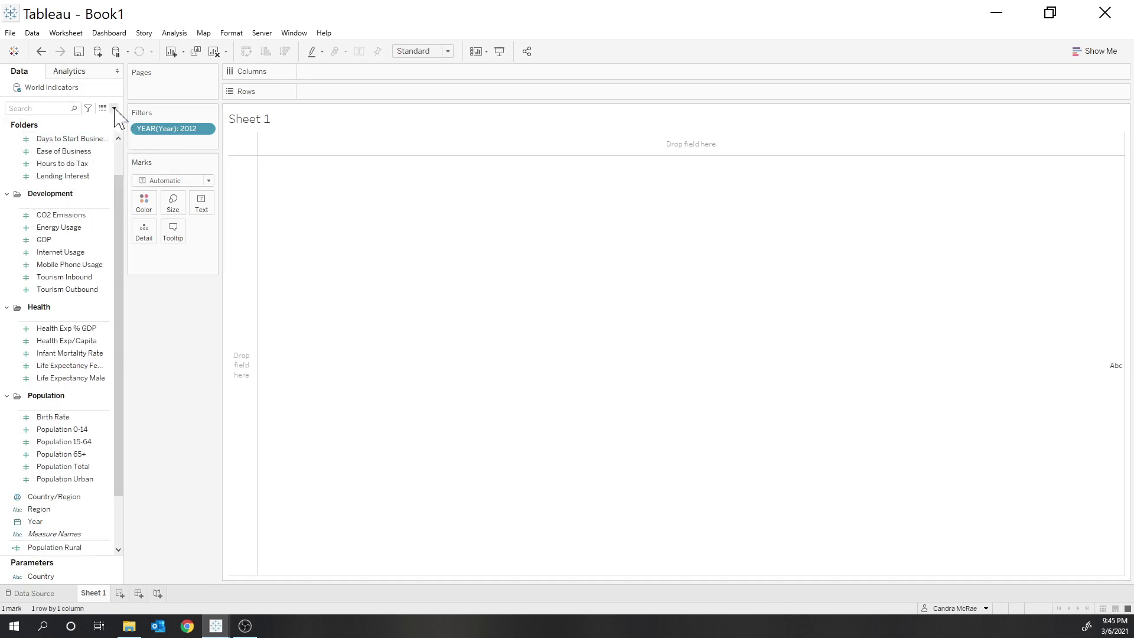
{"action": "left_click", "coordinate": [94, 120]}
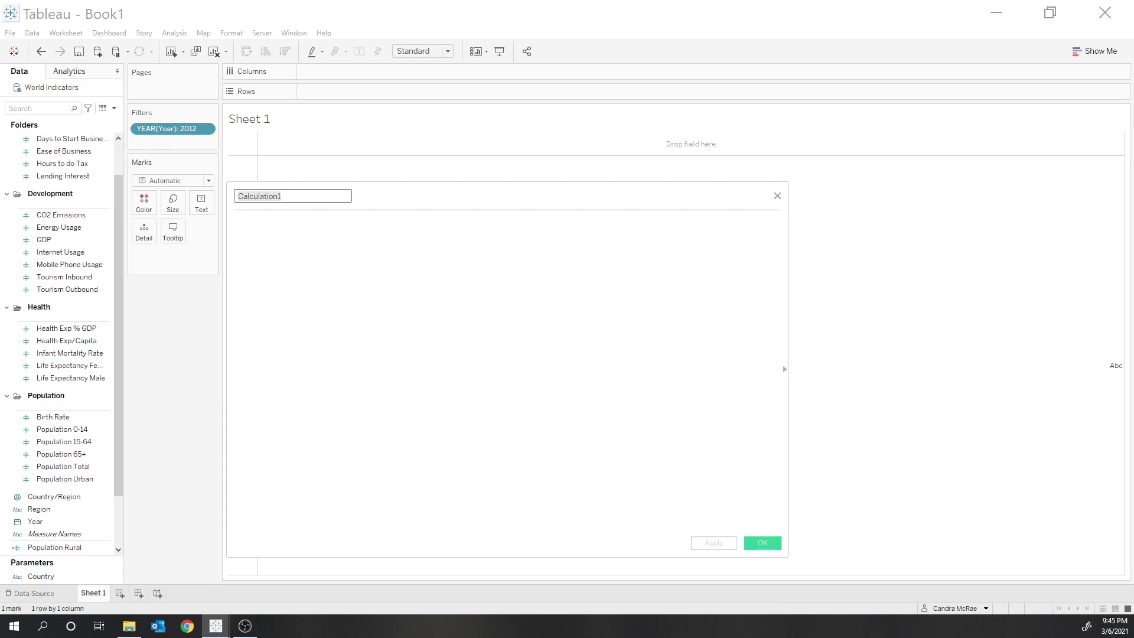
{"action": "type", "text": "All Countries"}
{"action": "key", "text": "Tab"}
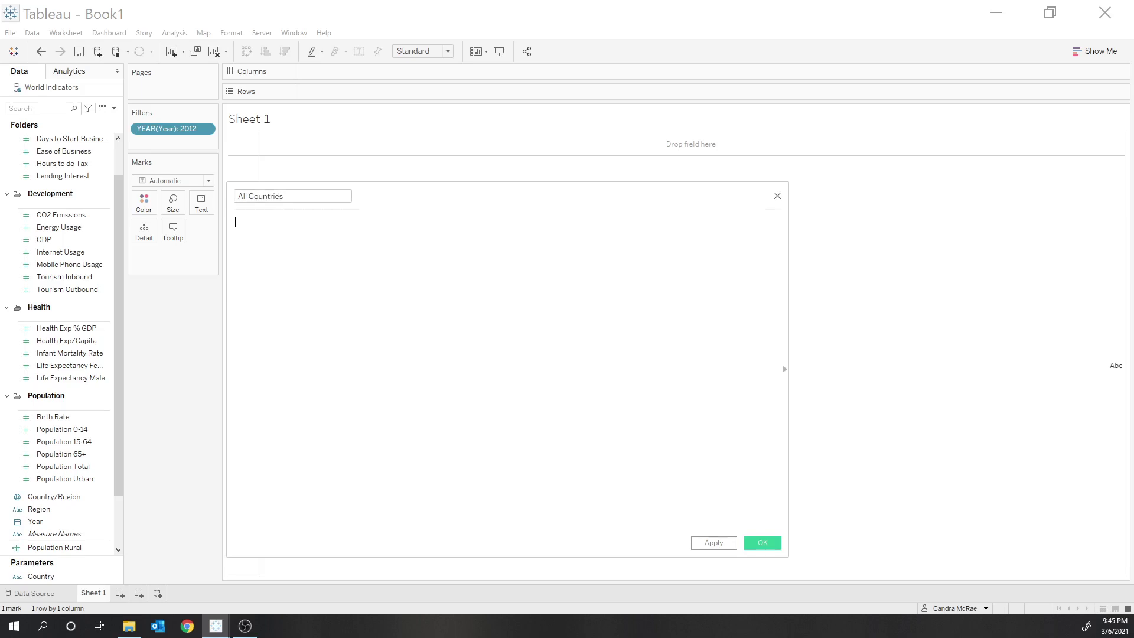
{"action": "type", "text": "if countr"}
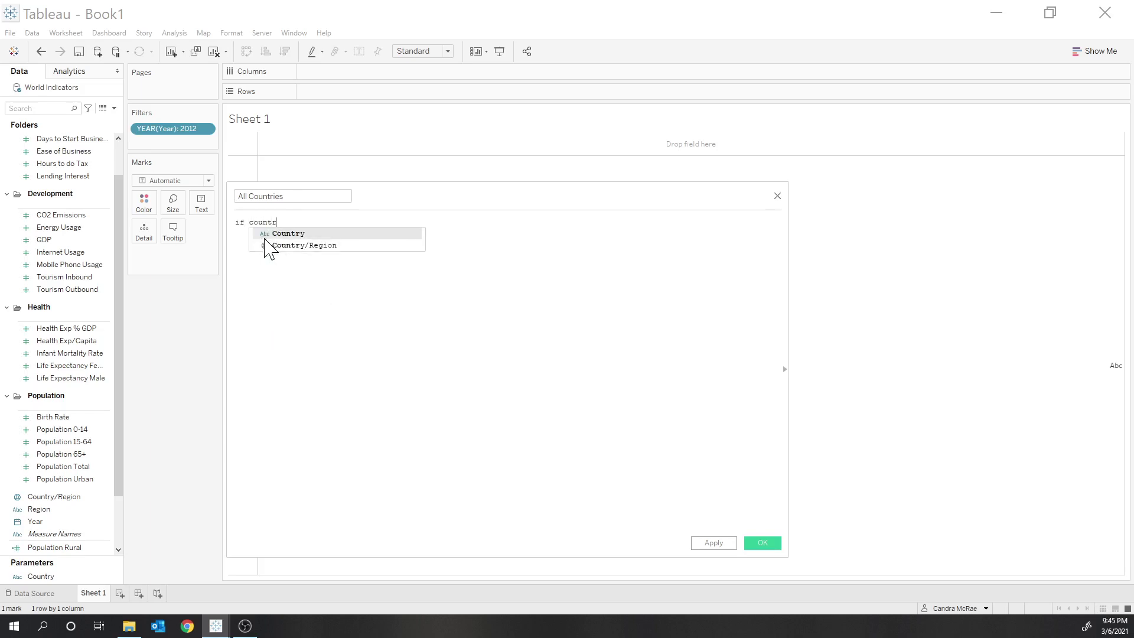
{"action": "key", "text": "Return"}
{"action": "type", "text": "= "}
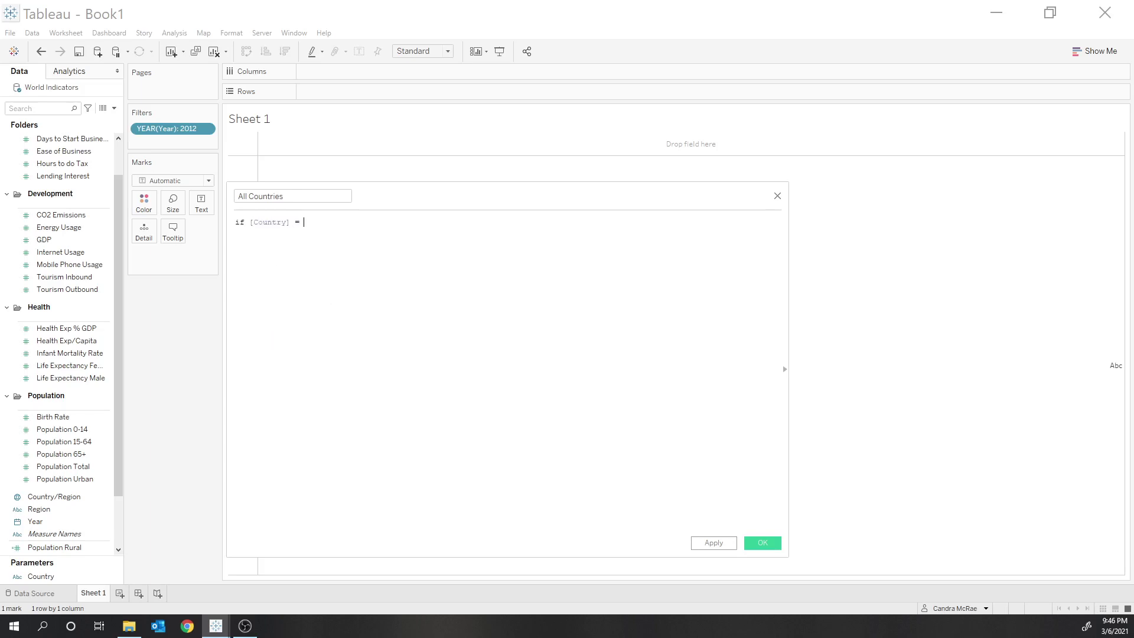
{"action": "type", "text": "\"None\" then countr"}
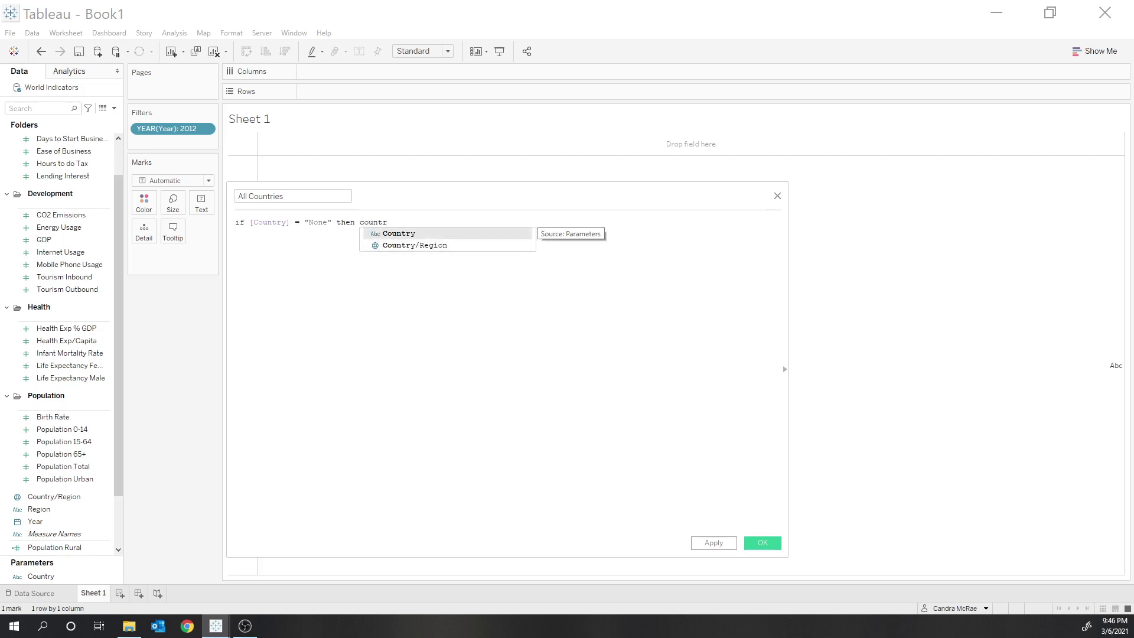
{"action": "key", "text": "Down"}
{"action": "key", "text": "Return"}
- Close All Countries with END, then add Selected Countries: if [Country]=[Country/Region] then [Country] END
{"action": "type", "text": "END"}
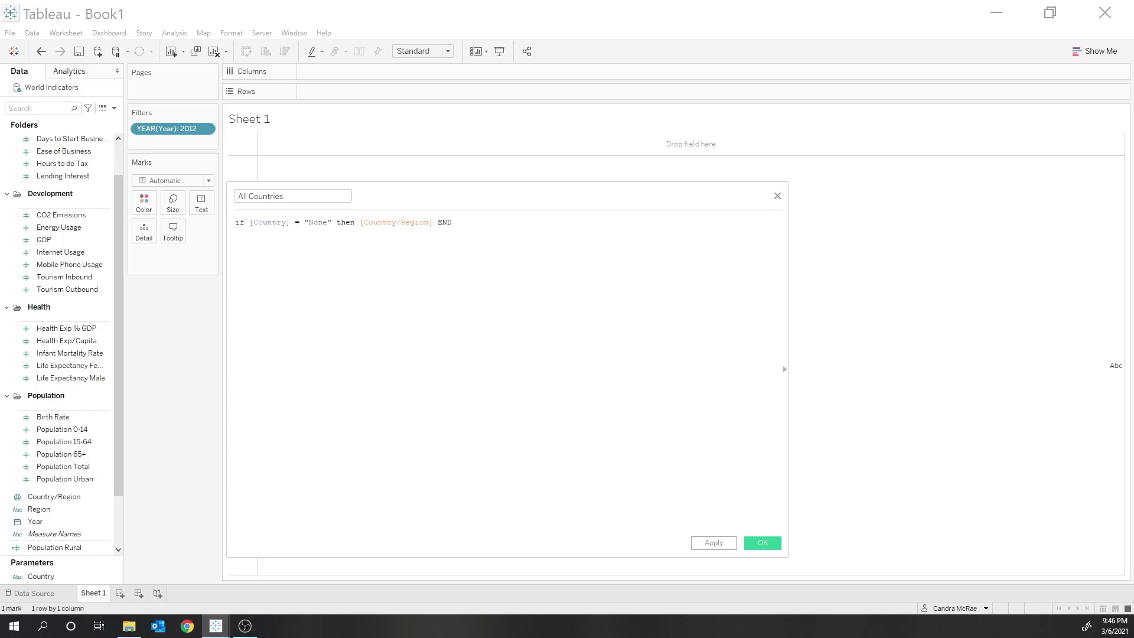
{"action": "left_click", "coordinate": [762, 543]}
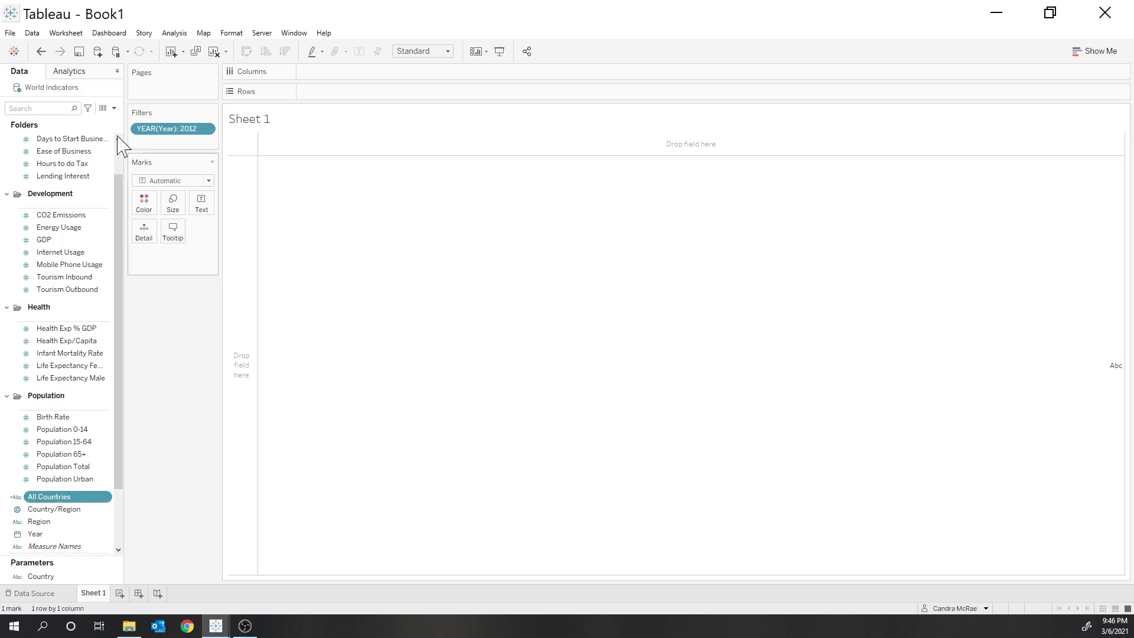
{"action": "left_click", "coordinate": [114, 108]}
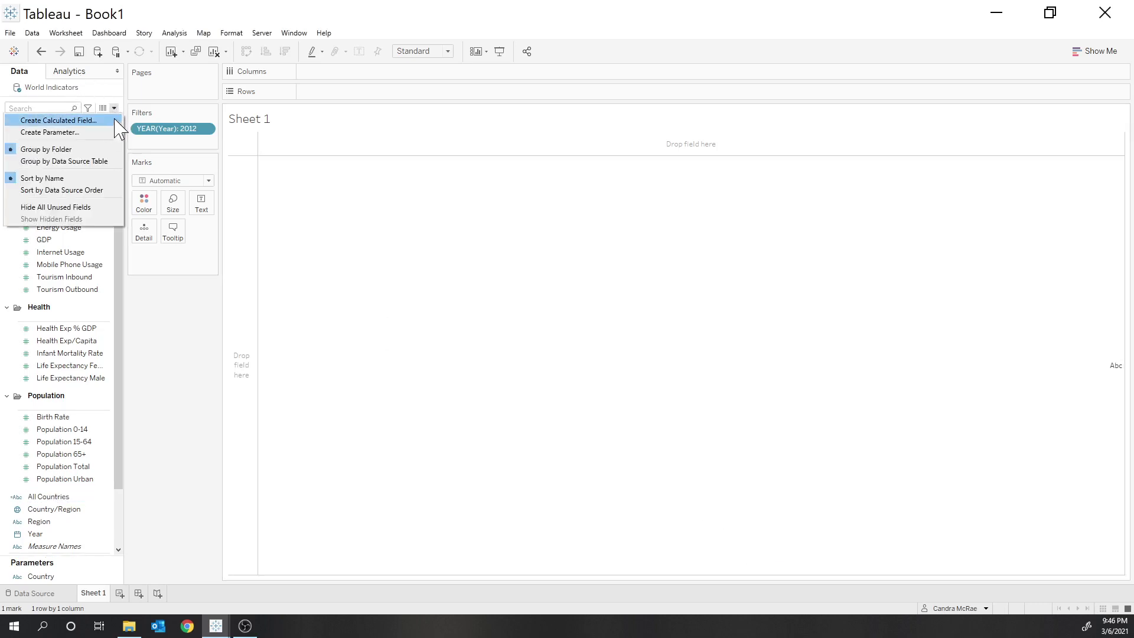
{"action": "left_click", "coordinate": [108, 121]}
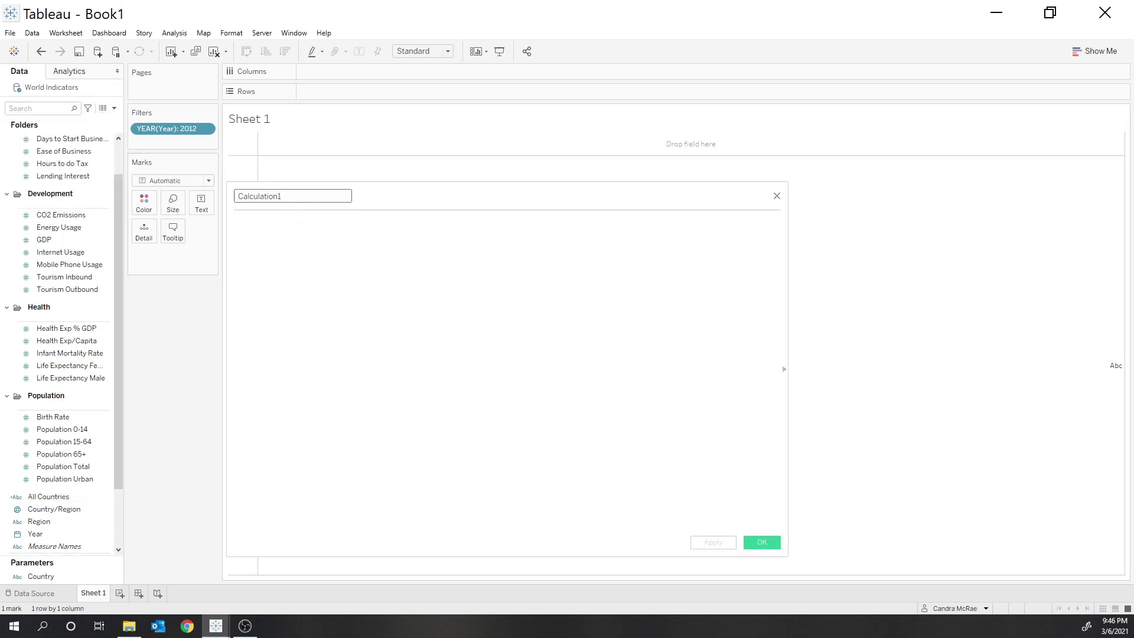
{"action": "type", "text": "Se"}
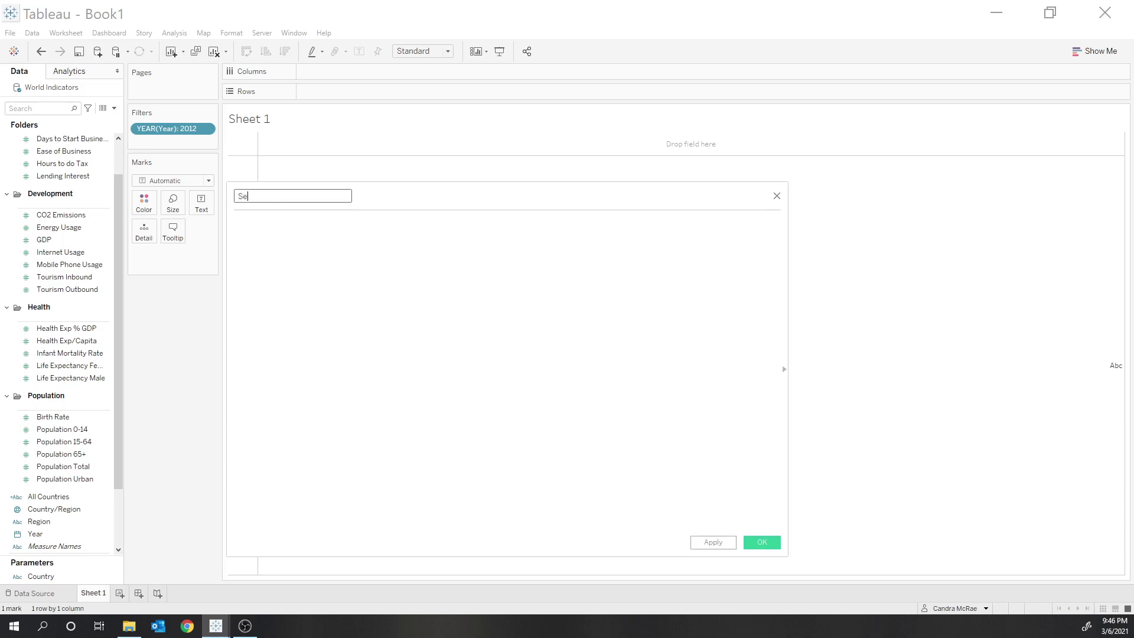
{"action": "type", "text": "lected Countriesif countr"}
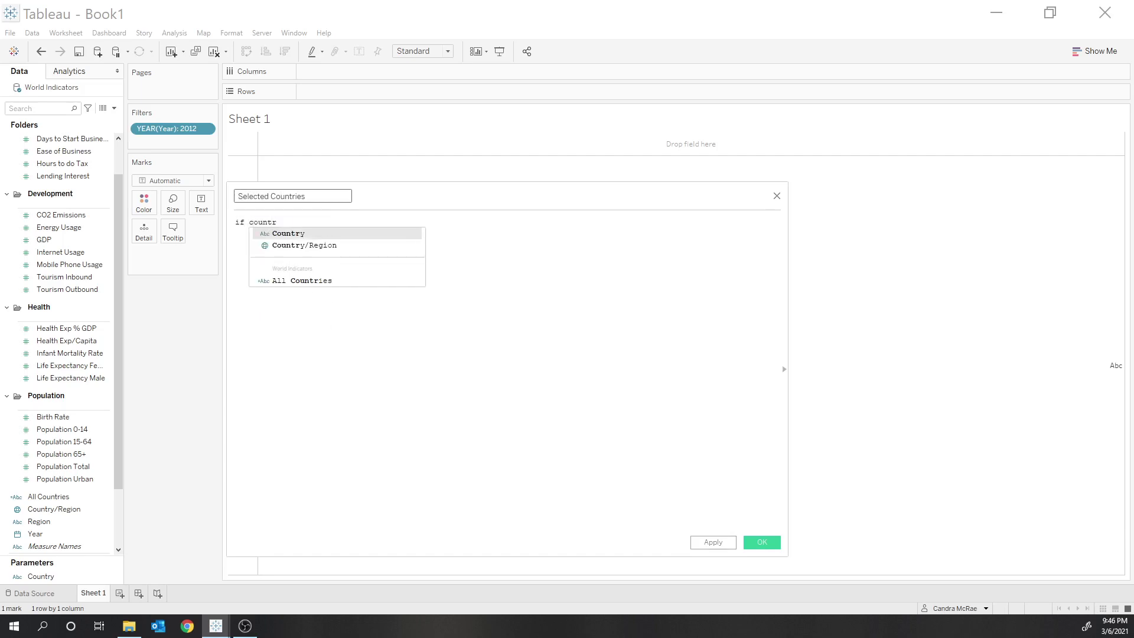
{"action": "key", "text": "Return"}
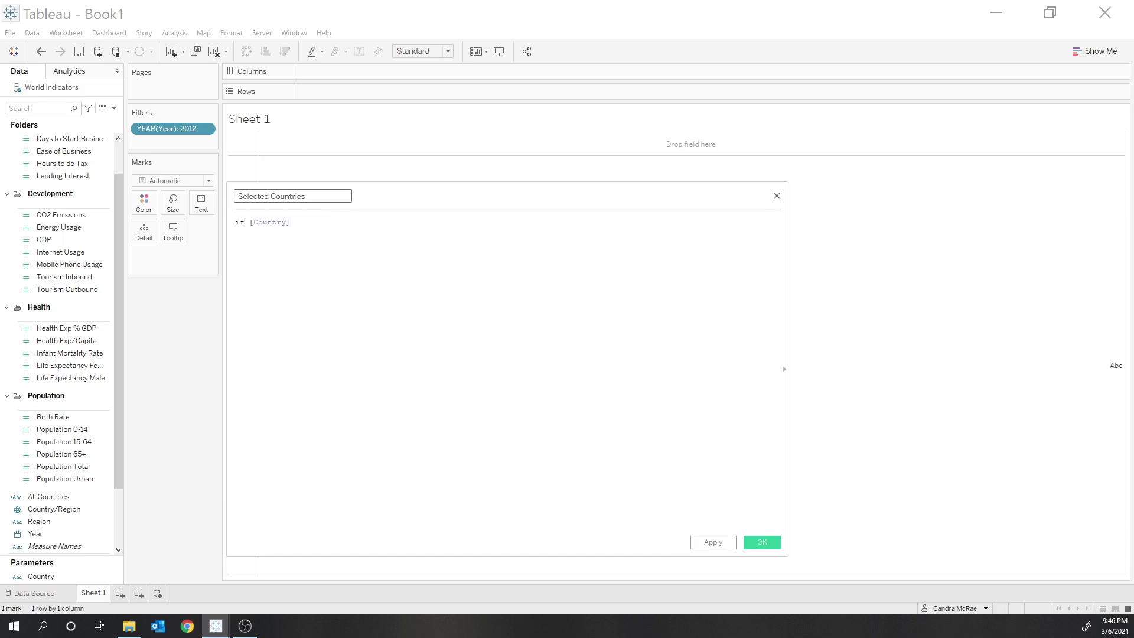
{"action": "type", "text": "=coun"}
{"action": "key", "text": "Down"}
{"action": "key", "text": "Down"}
{"action": "key", "text": "Down"}
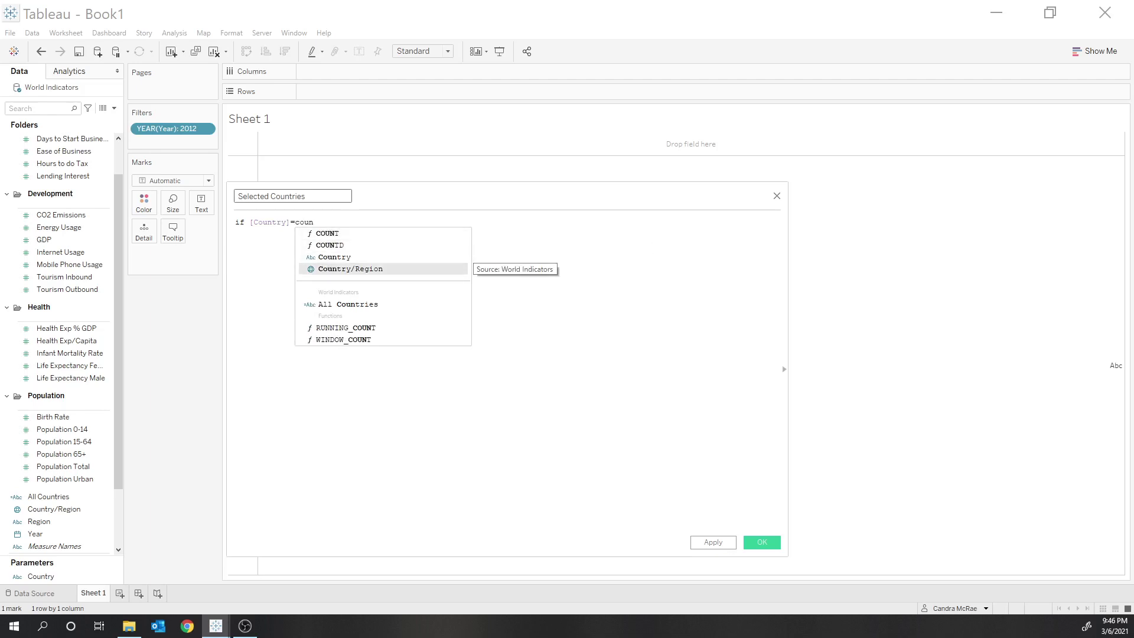
{"action": "key", "text": "Return"}
{"action": "type", "text": "then countr"}
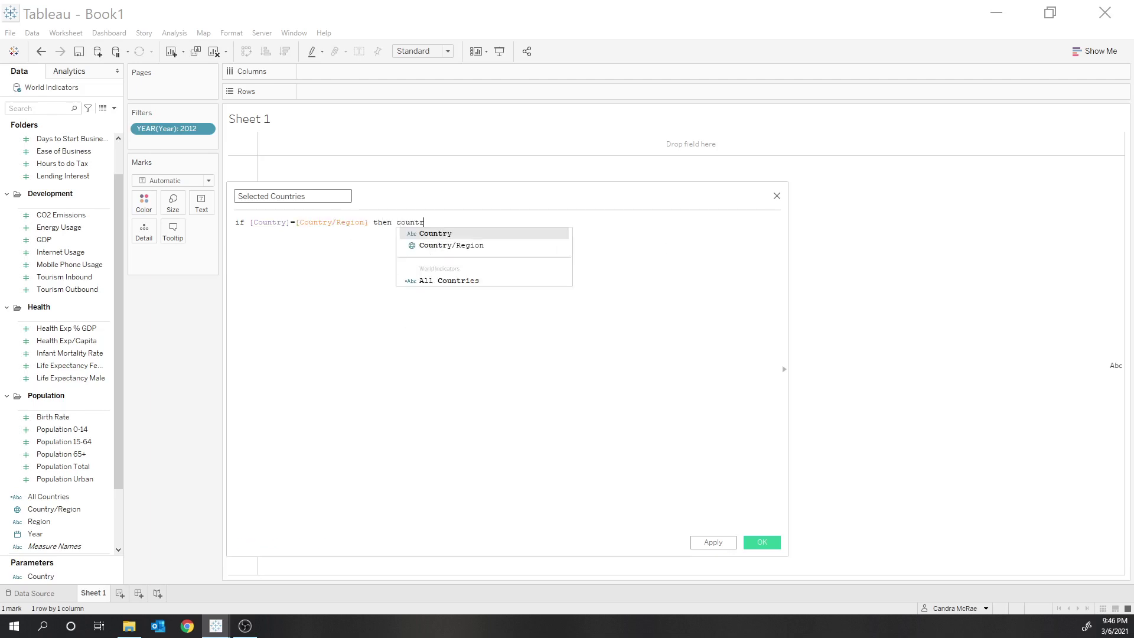
{"action": "key", "text": "Return"}
{"action": "type", "text": "END"}
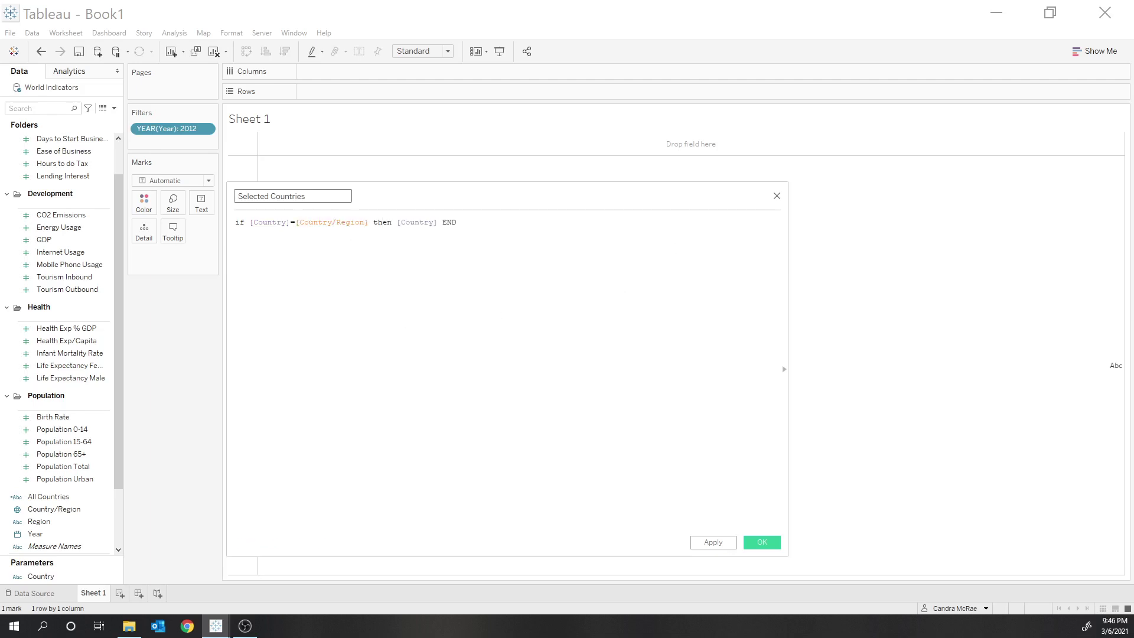
{"action": "left_click", "coordinate": [766, 541]}
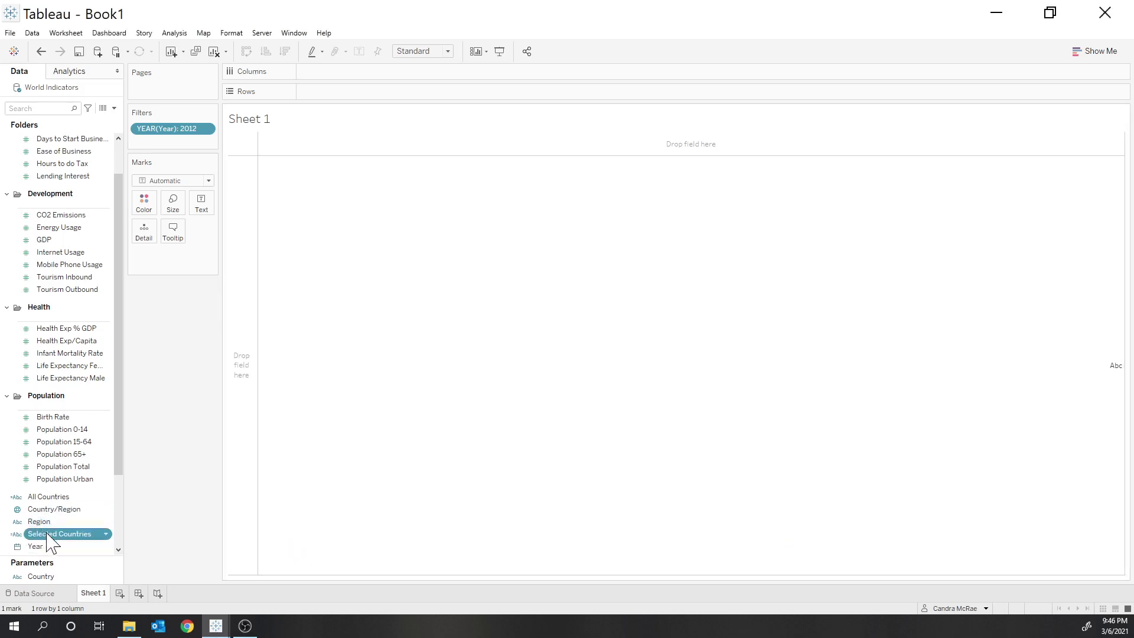
- Assign the Country/Region geographic role to the All Countries and Selected Countries fields
{"action": "right_click", "coordinate": [53, 499]}
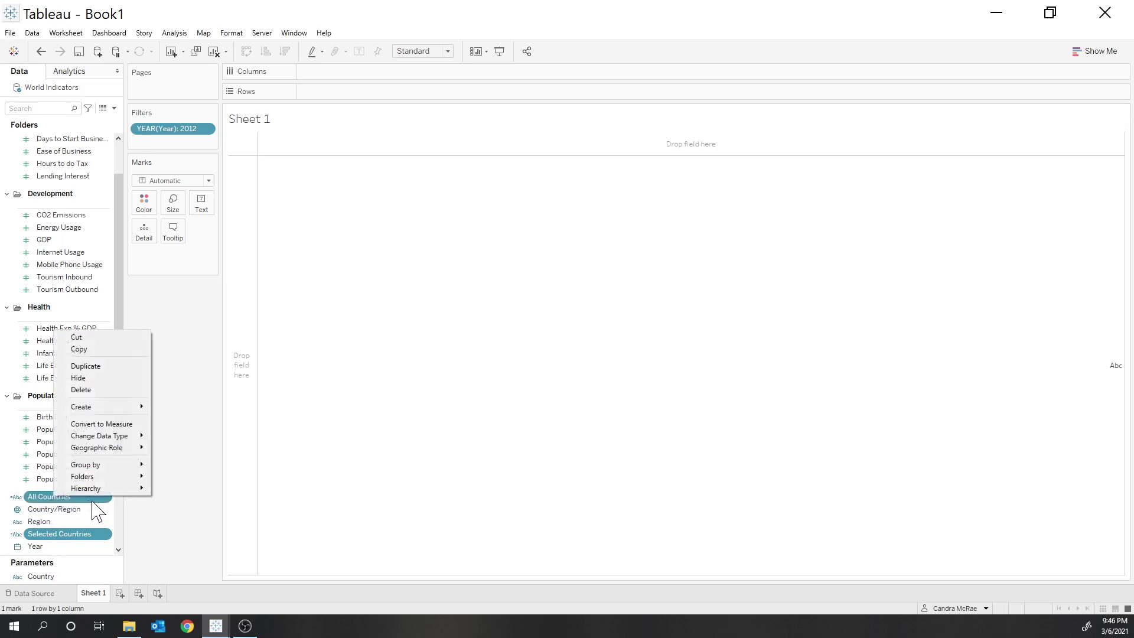
{"action": "mouse_move", "coordinate": [139, 449]}
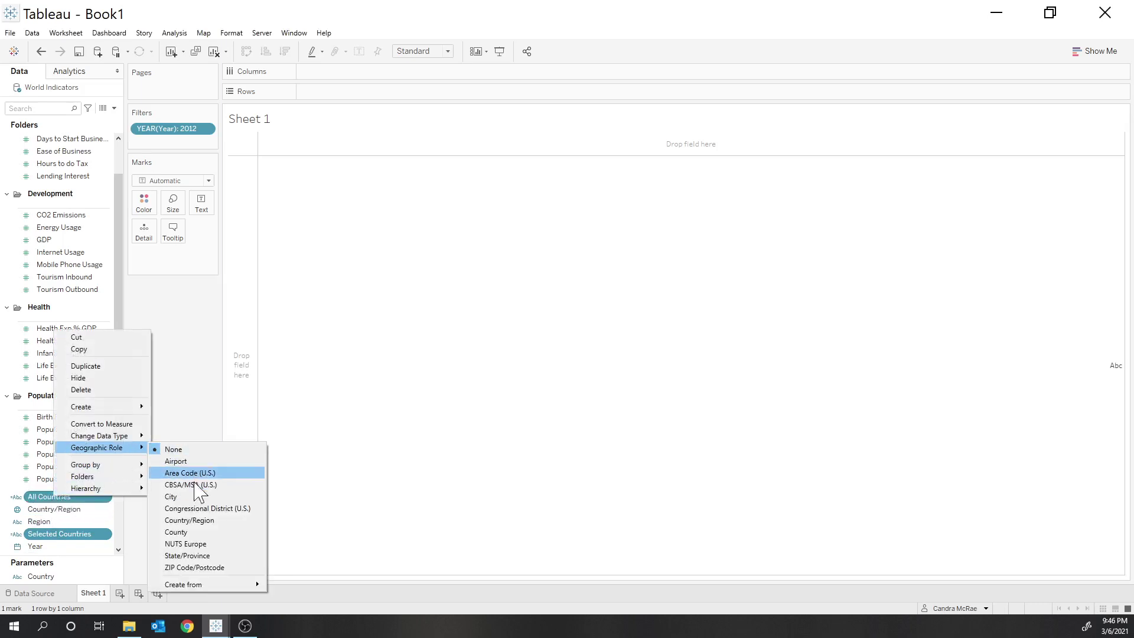
{"action": "left_click", "coordinate": [190, 520]}
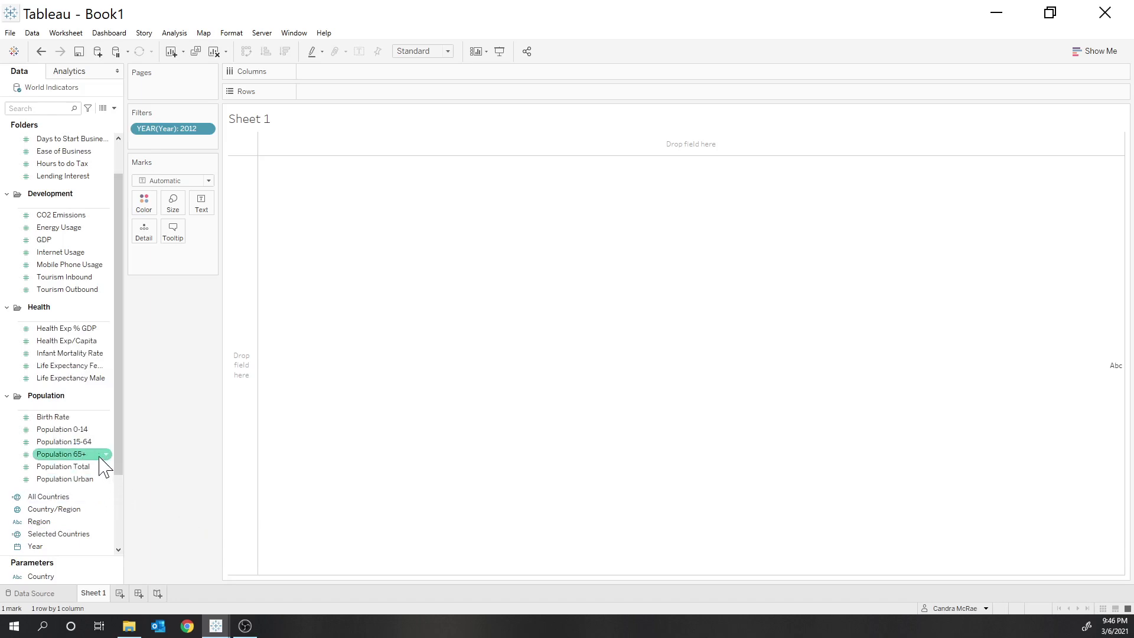
{"action": "scroll", "coordinate": [97, 458], "scroll_direction": "down", "scroll_amount": 3}
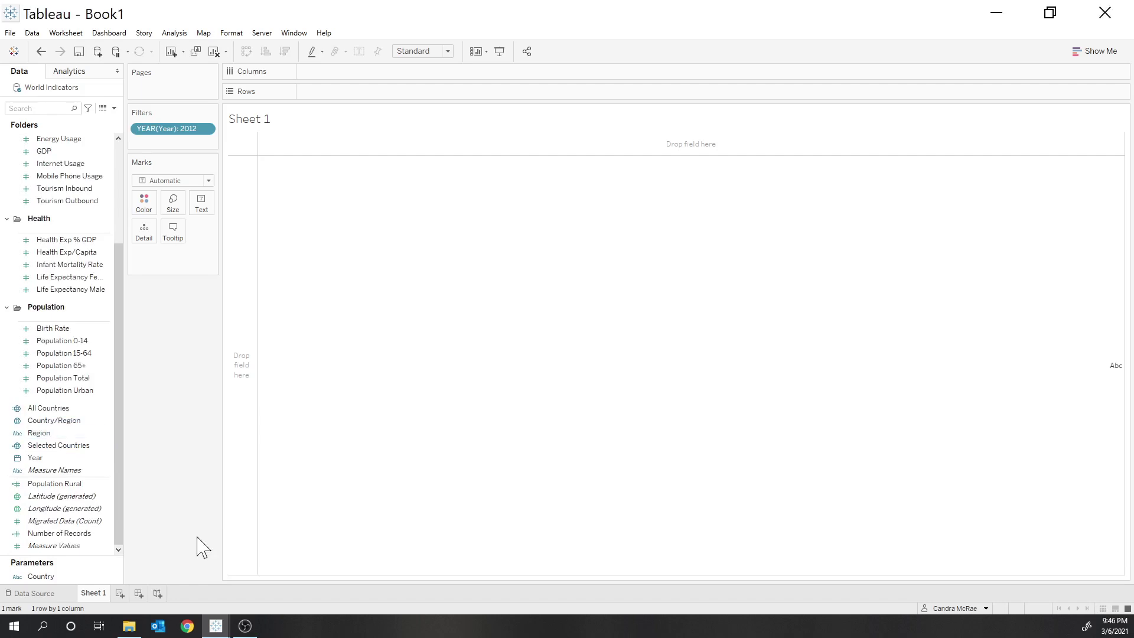
- Plot All Countries as a filled world map and colour the countries by Region
{"action": "left_click", "coordinate": [58, 408]}
{"action": "double_click", "coordinate": [62, 412]}
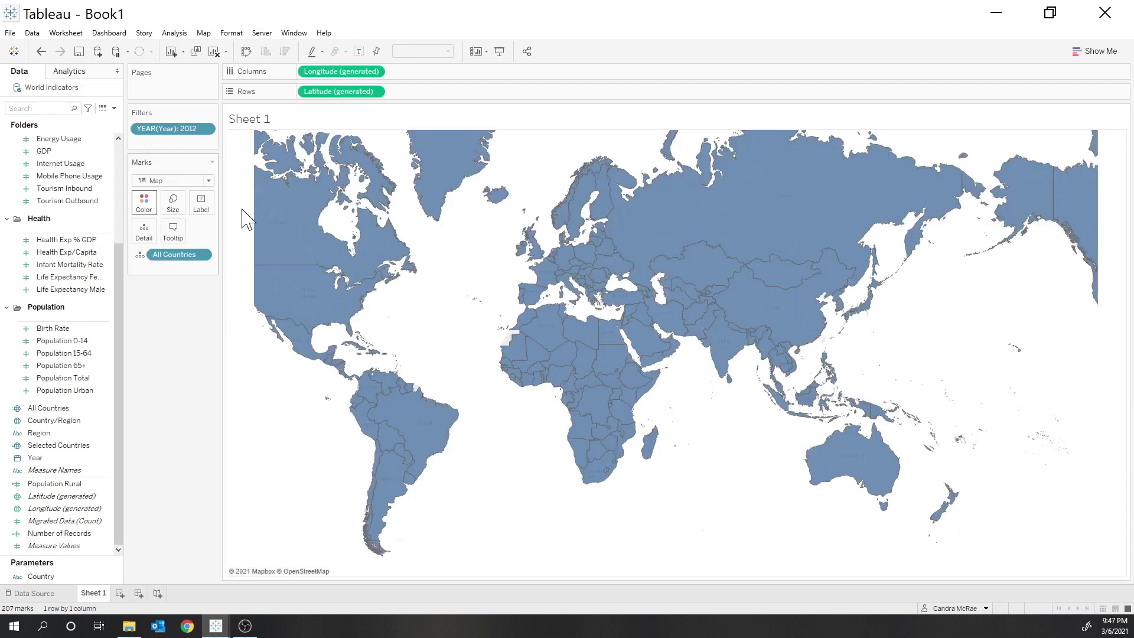
{"action": "left_click_drag", "start_coordinate": [39, 433], "coordinate": [116, 290]}
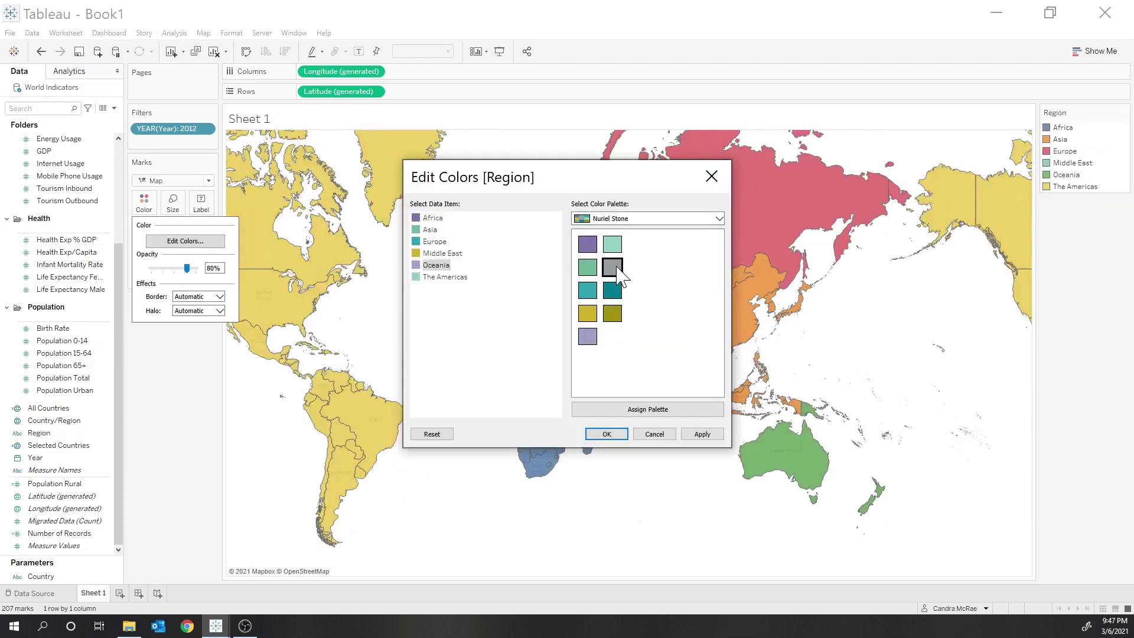
- Apply Nuriel Stone colours: Africa dark teal, The Americas purple, Middle East gold
{"action": "left_click", "coordinate": [444, 220]}
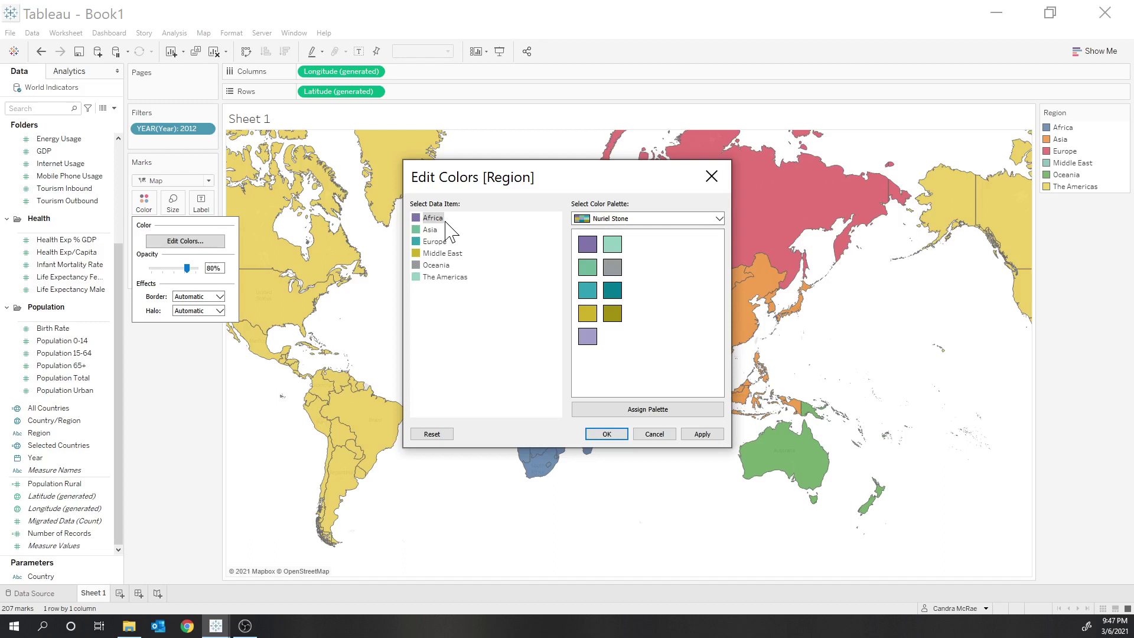
{"action": "left_click_drag", "start_coordinate": [437, 218], "coordinate": [445, 276]}
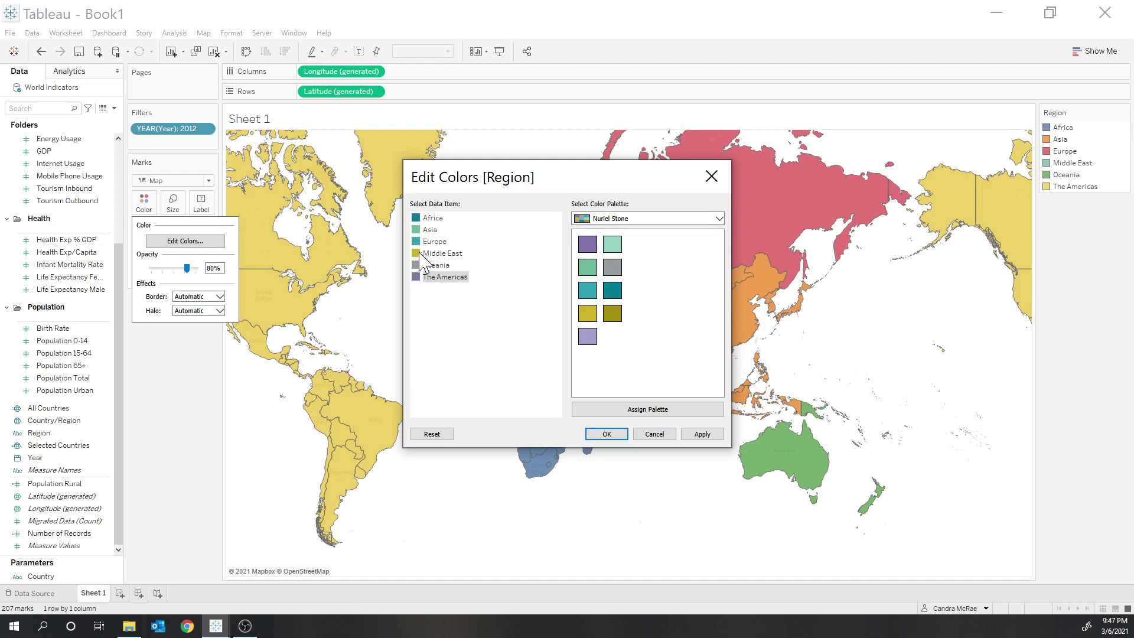
{"action": "left_click", "coordinate": [427, 254]}
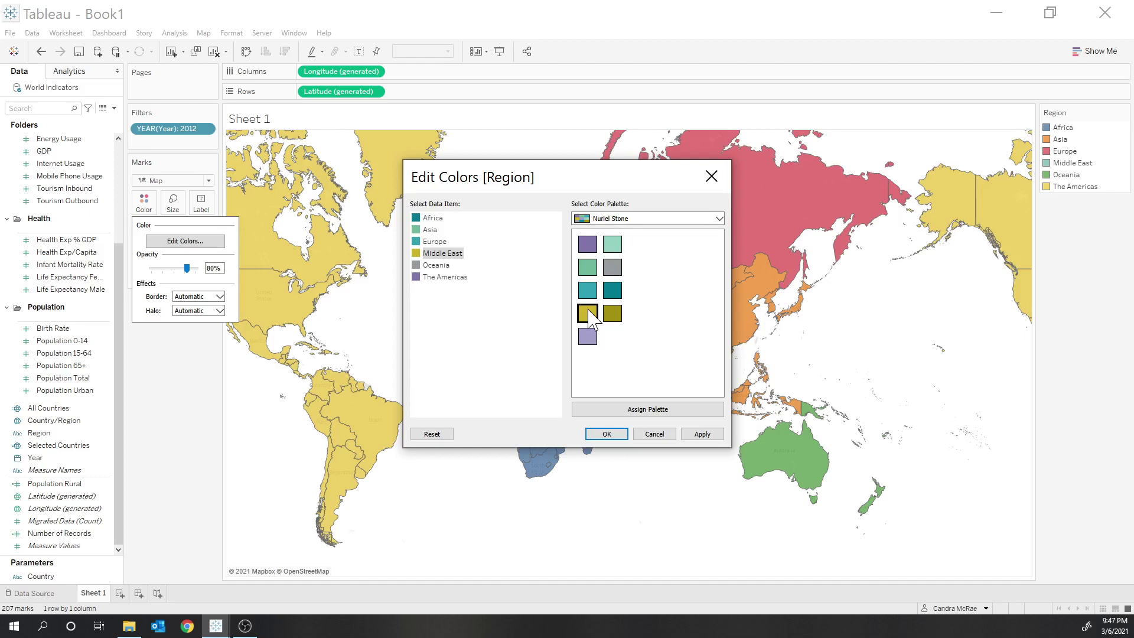
{"action": "key", "text": "Return"}
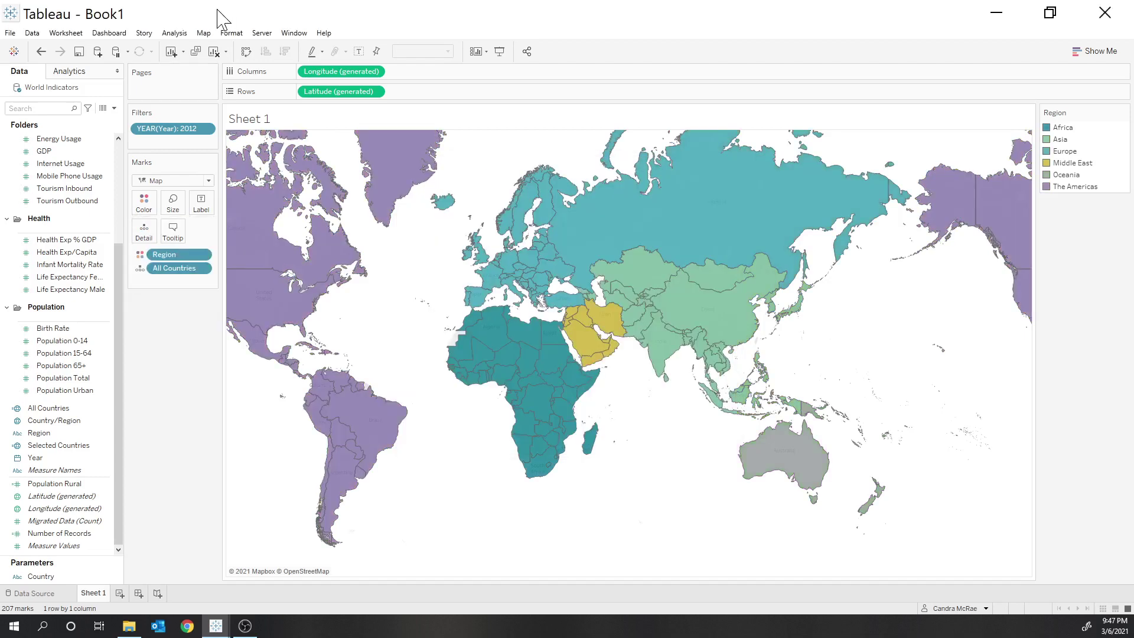
- Switch the world map's background style to Dark from the Map Layers settings
{"action": "left_click", "coordinate": [203, 33]}
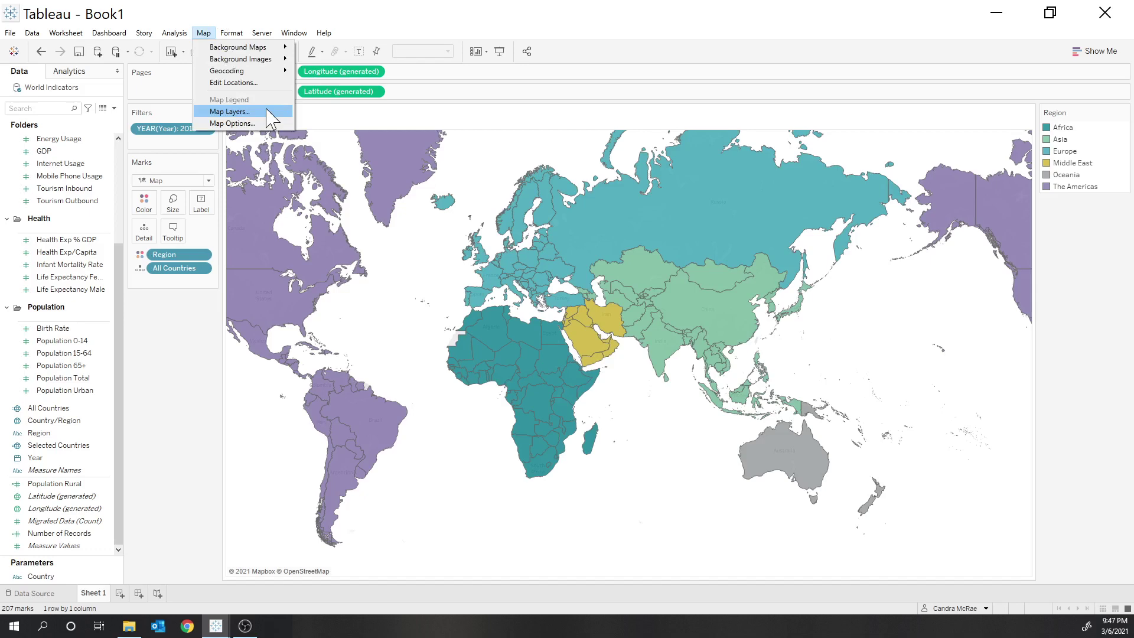
{"action": "left_click", "coordinate": [230, 111]}
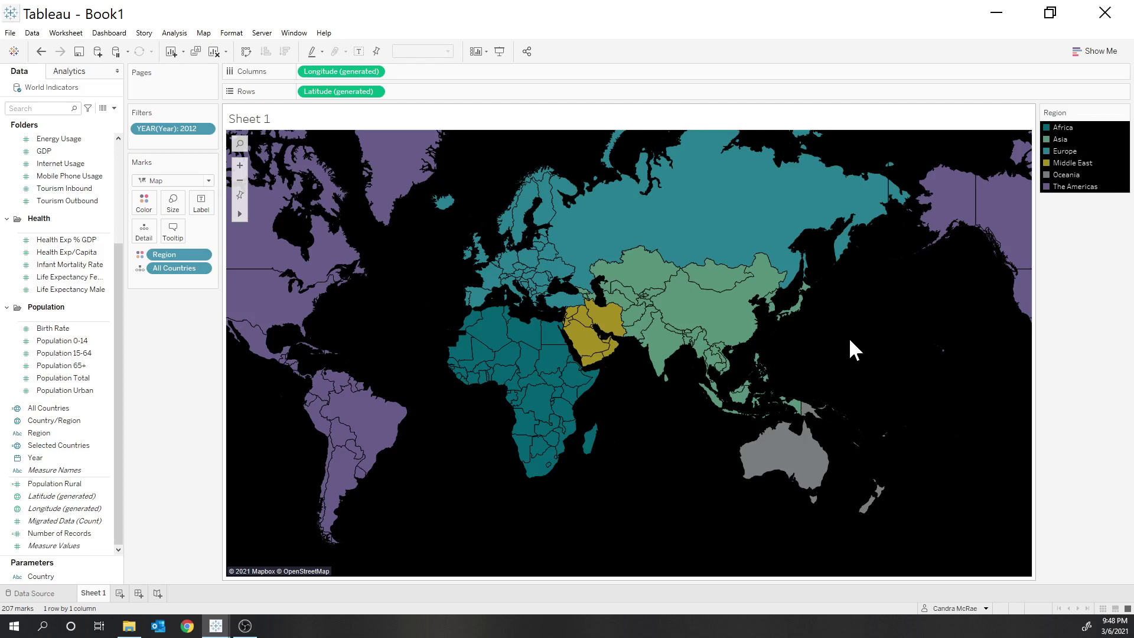
- Drop Selected Countries onto the map as a new marks layer above All Countries
{"action": "left_click_drag", "start_coordinate": [59, 445], "coordinate": [331, 163]}
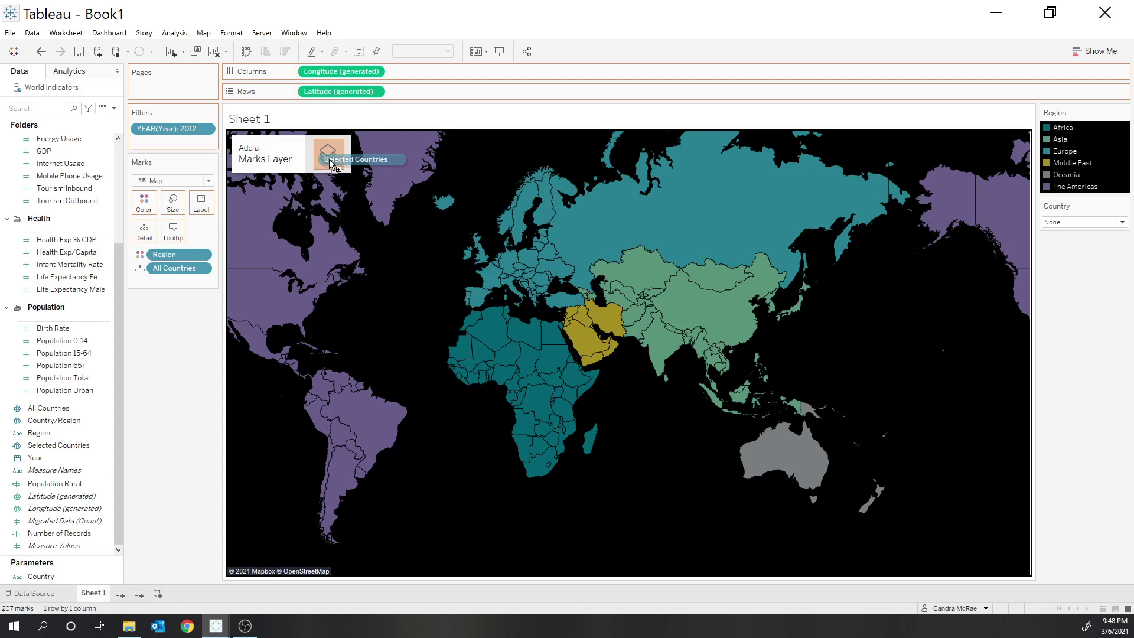
{"action": "left_click_drag", "start_coordinate": [331, 164], "coordinate": [331, 166]}
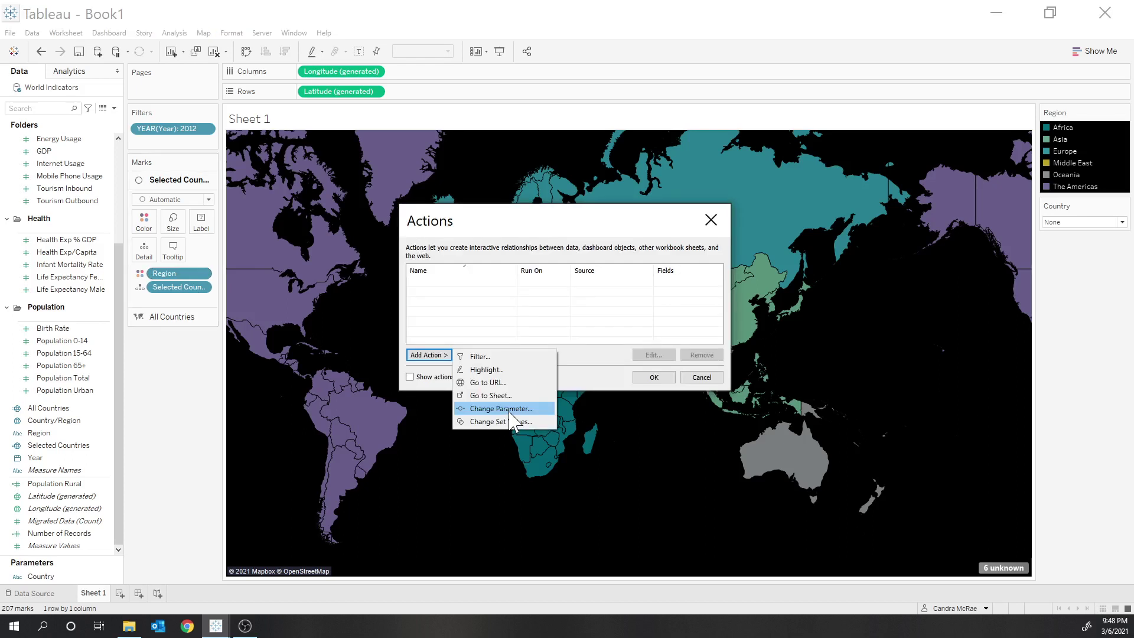
- Add a Change Parameter action targeting Country, sourced from All Countries, resetting to None when cleared
{"action": "left_click", "coordinate": [510, 411]}
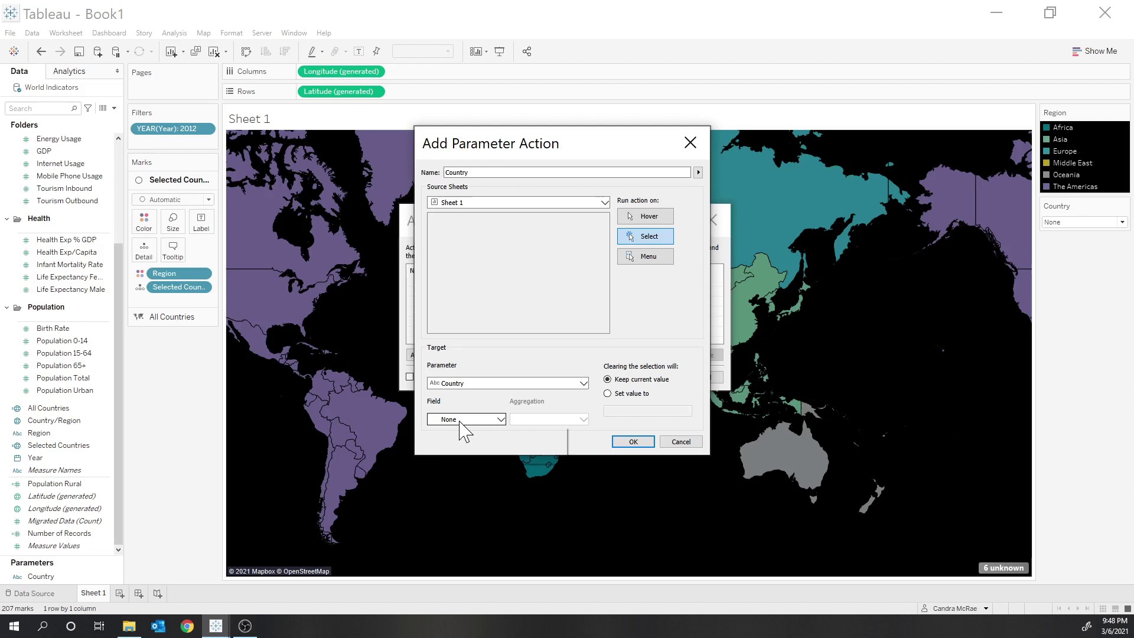
{"action": "scroll", "coordinate": [462, 423], "scroll_direction": "down", "scroll_amount": 1}
{"action": "left_click", "coordinate": [607, 394]}
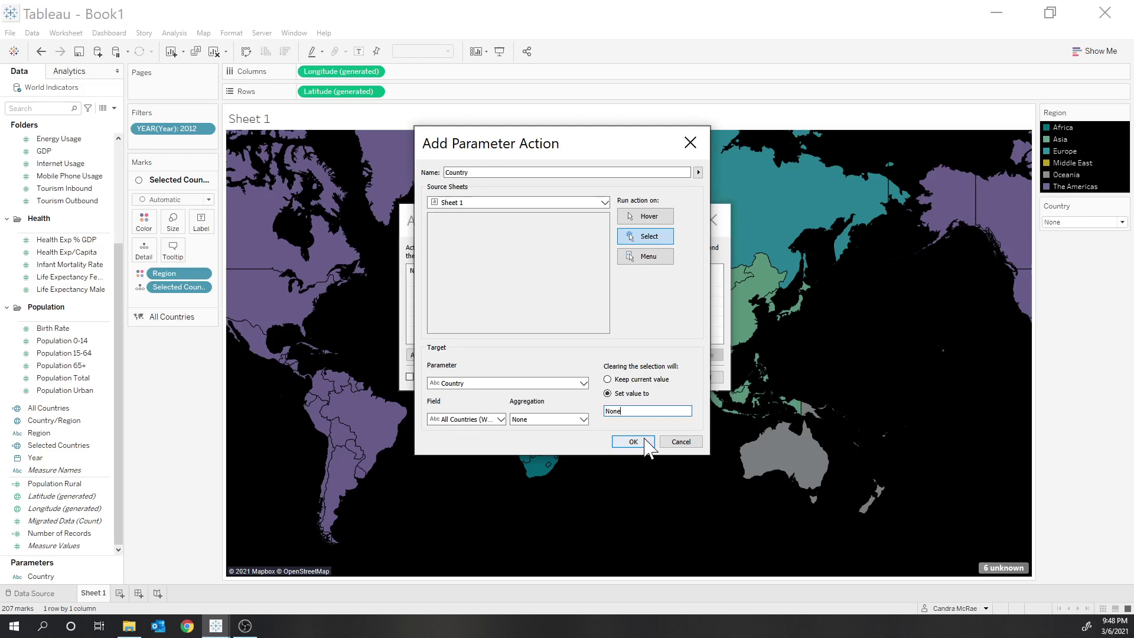
- Save the Country action and select the Selected Countries layer so only China shows
{"action": "left_click", "coordinate": [633, 441]}
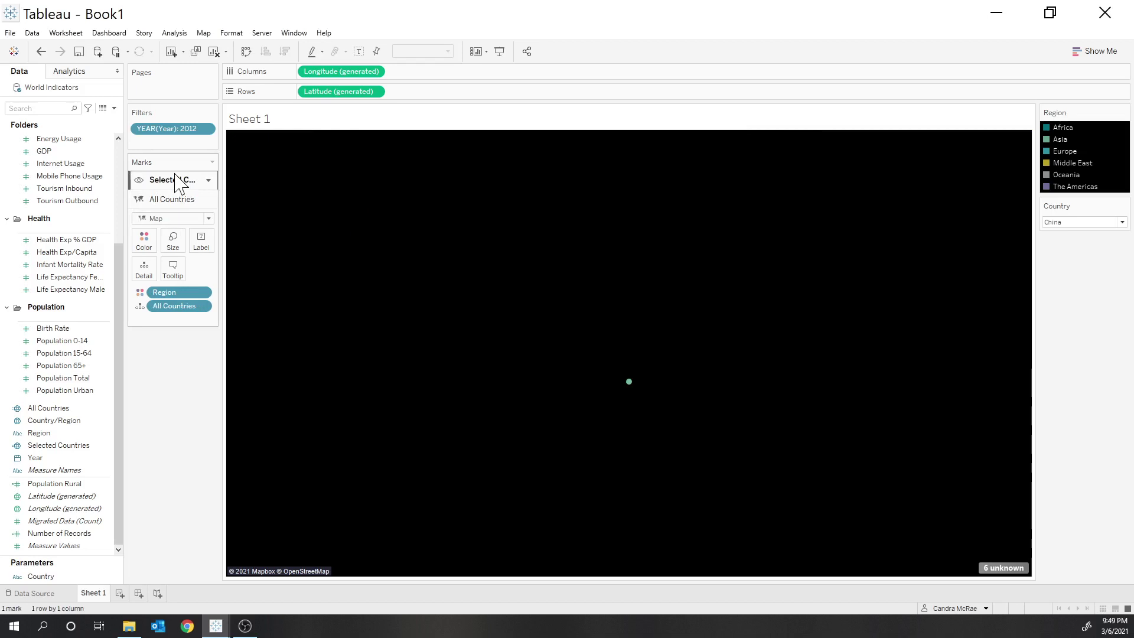
{"action": "left_click", "coordinate": [171, 179]}
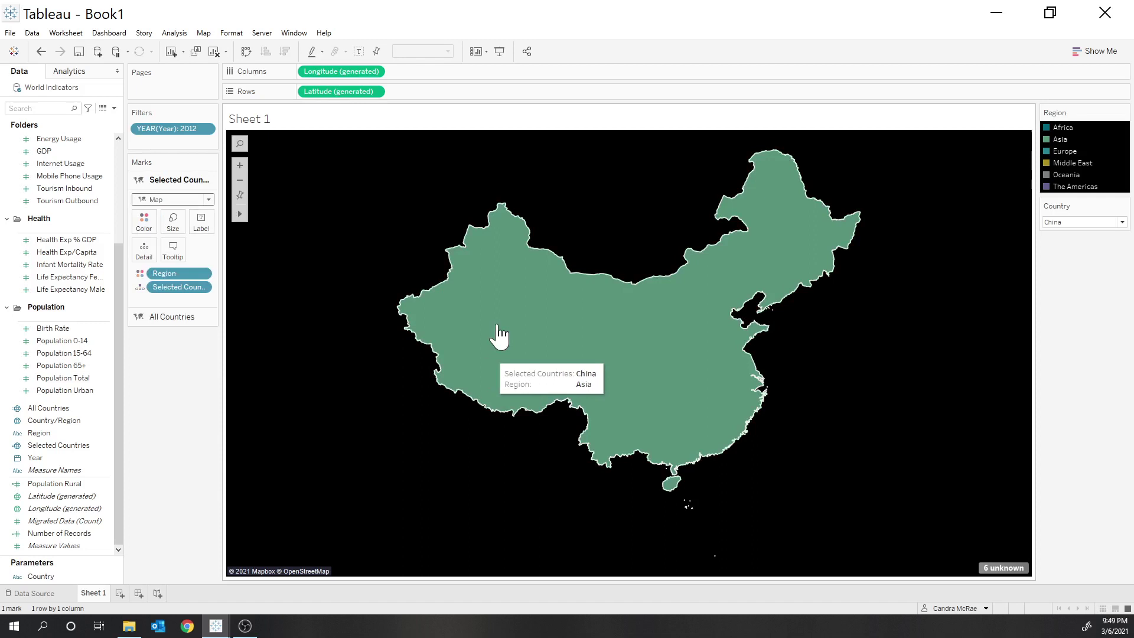
- Reset Country to None, add another Selected Countries layer, and switch it to Pie marks
{"action": "left_click", "coordinate": [544, 322]}
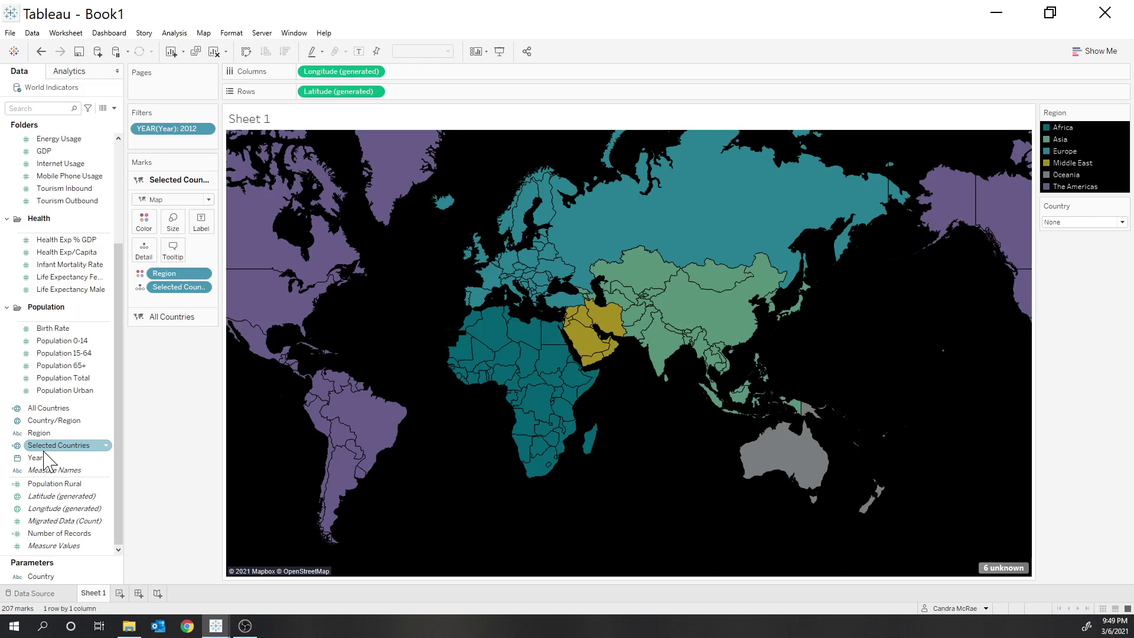
{"action": "left_click_drag", "start_coordinate": [44, 452], "coordinate": [325, 158]}
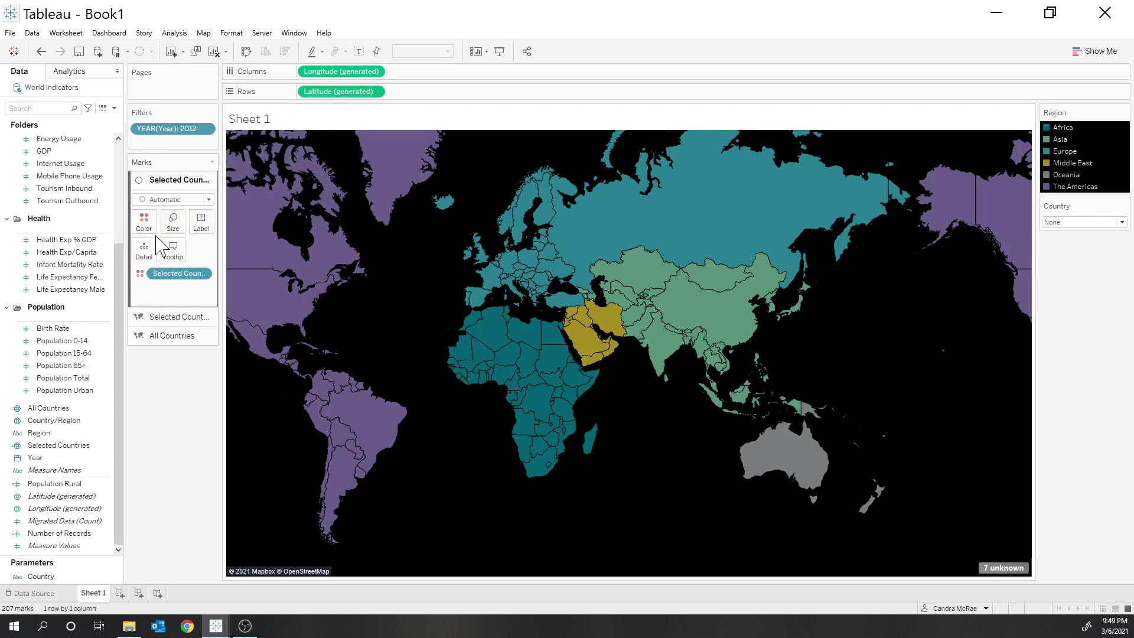
{"action": "left_click", "coordinate": [149, 319]}
{"action": "left_click", "coordinate": [160, 337]}
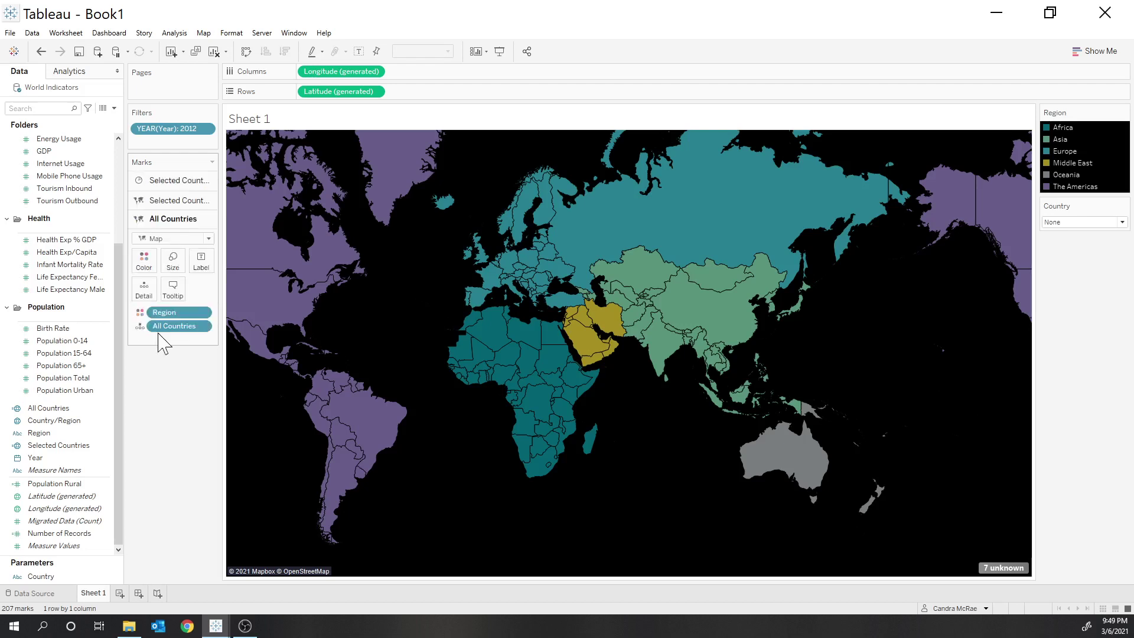
{"action": "left_click", "coordinate": [177, 180]}
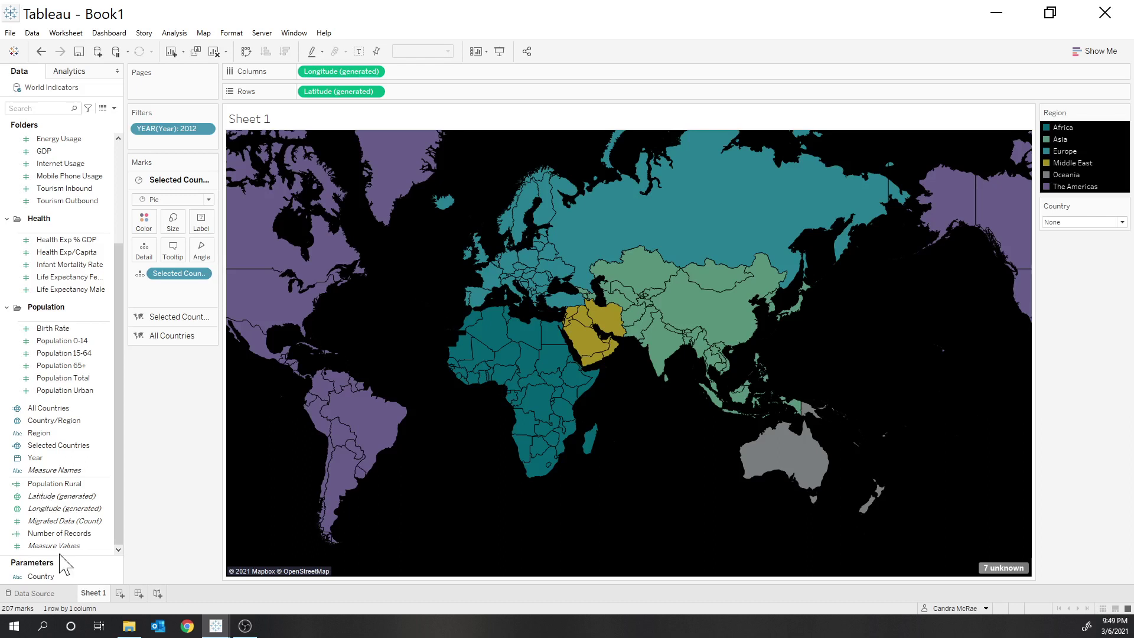
- Put Measure Values on Angle, filter to Population Rural and Urban, then select China
{"action": "left_click_drag", "start_coordinate": [60, 554], "coordinate": [201, 258]}
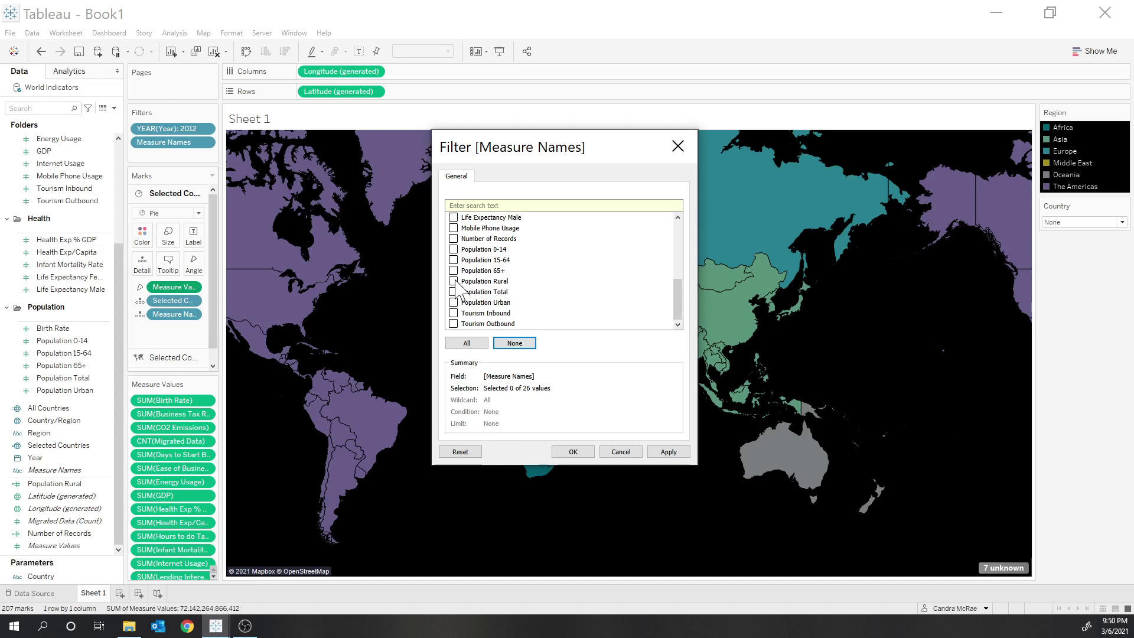
{"action": "left_click", "coordinate": [453, 281]}
{"action": "left_click", "coordinate": [453, 302]}
{"action": "left_click", "coordinate": [573, 452]}
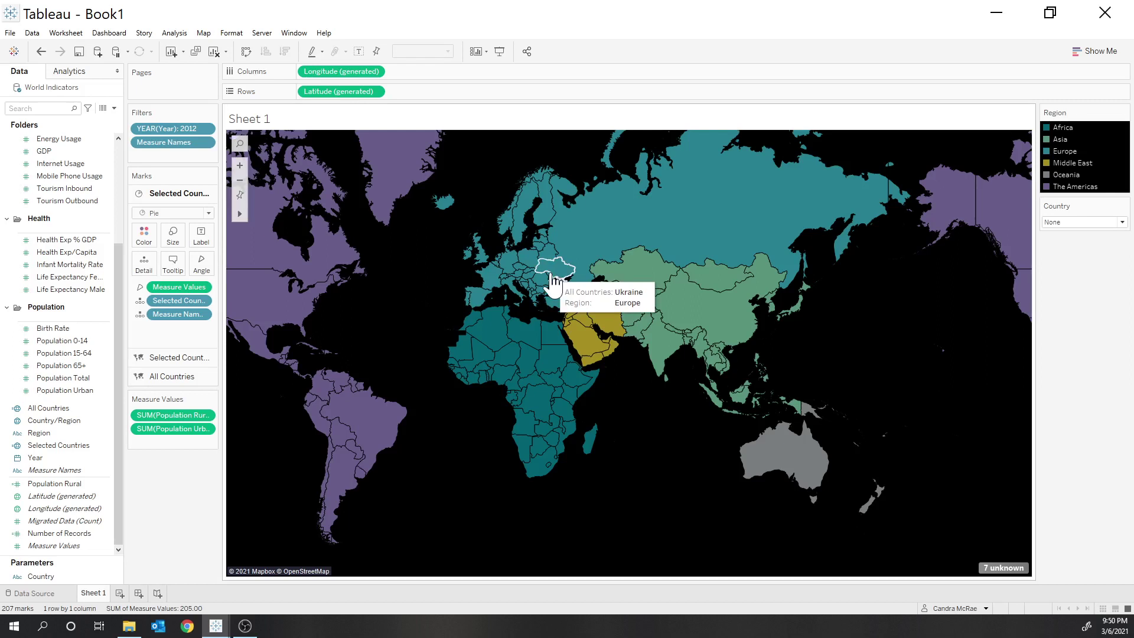
{"action": "left_click", "coordinate": [720, 313]}
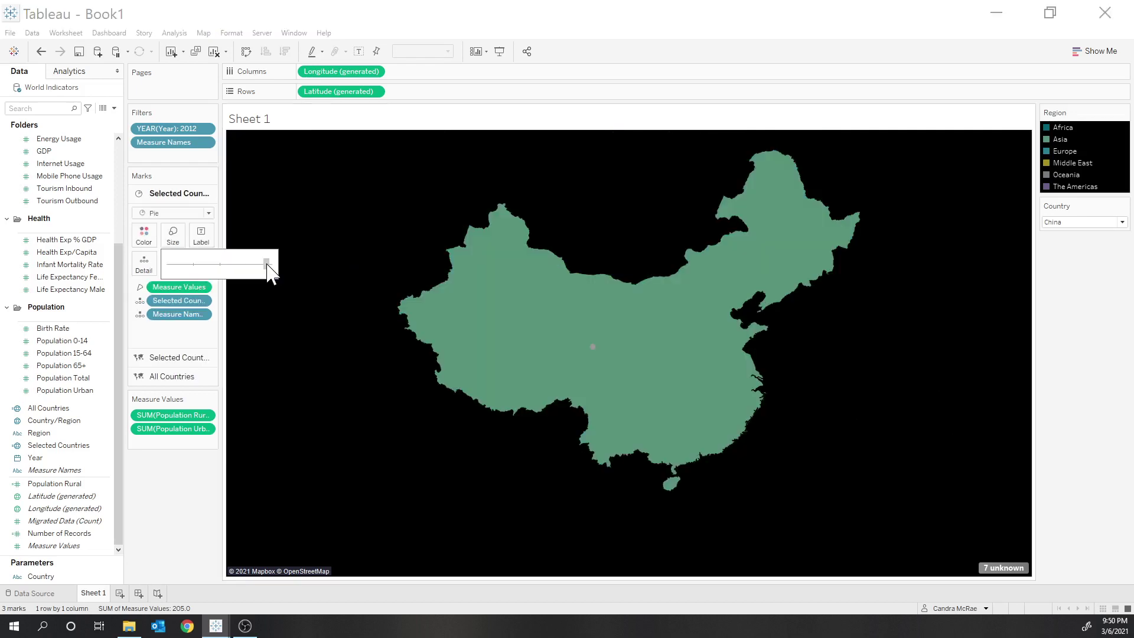
- Enlarge the China pie via the Size slider and colour its slices by Measure Names
{"action": "left_click", "coordinate": [266, 263]}
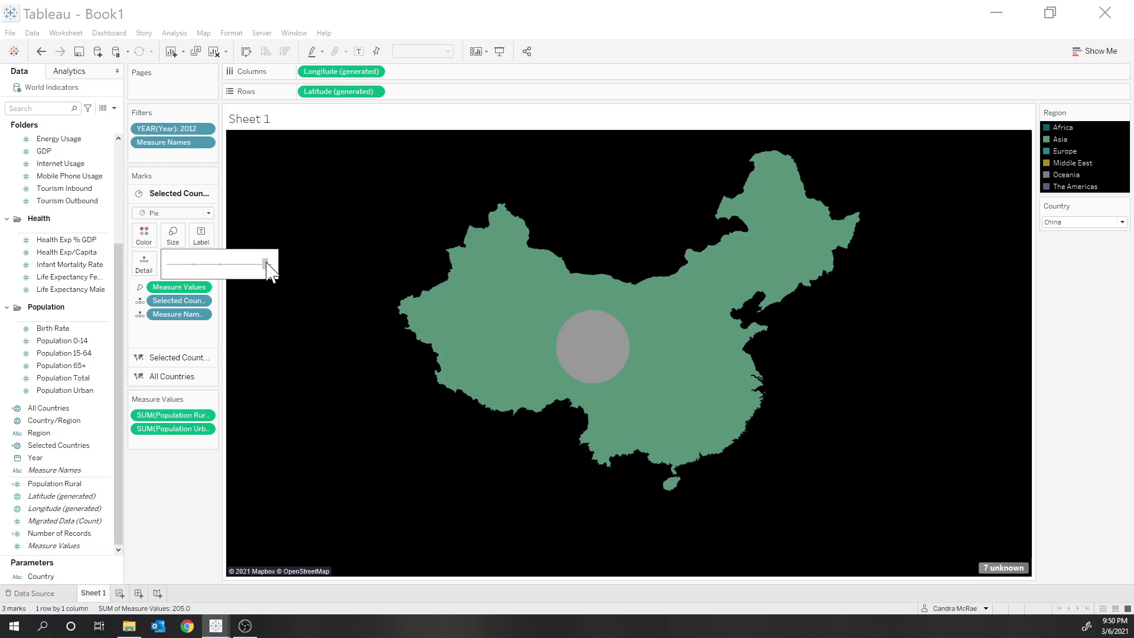
{"action": "left_click_drag", "start_coordinate": [266, 264], "coordinate": [268, 264]}
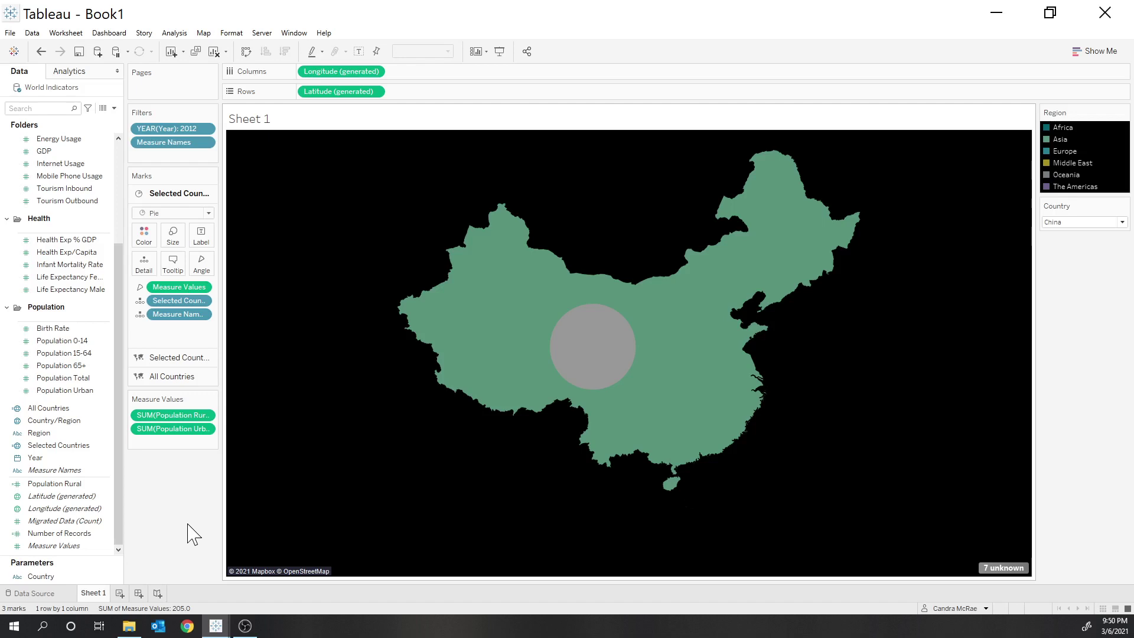
{"action": "left_click_drag", "start_coordinate": [175, 428], "coordinate": [145, 239]}
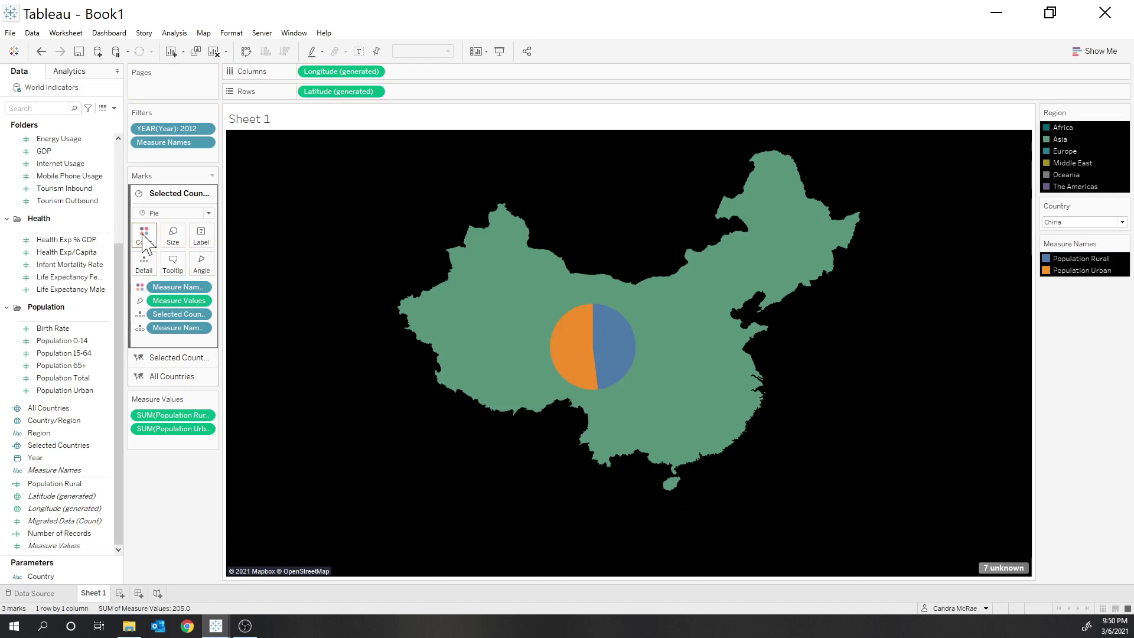
- Recolour the pie in Seattle Grays with light gray Urban, then add another Selected Countries layer
{"action": "left_click", "coordinate": [145, 239]}
{"action": "left_click", "coordinate": [185, 273]}
{"action": "left_click", "coordinate": [452, 230]}
{"action": "left_click", "coordinate": [588, 314]}
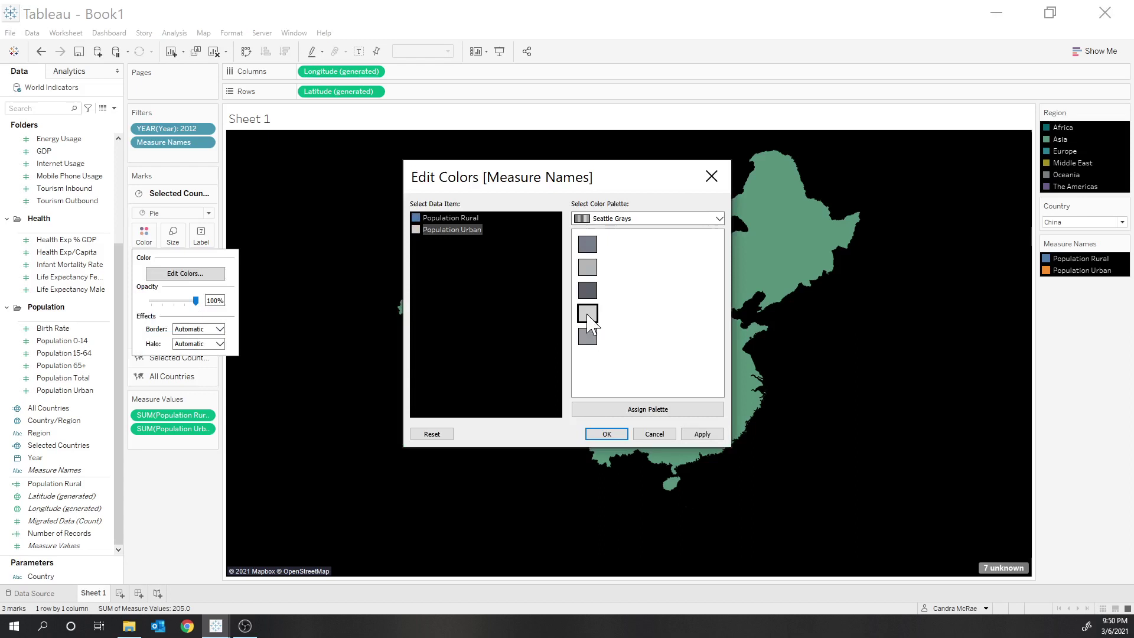
{"action": "left_click", "coordinate": [608, 437]}
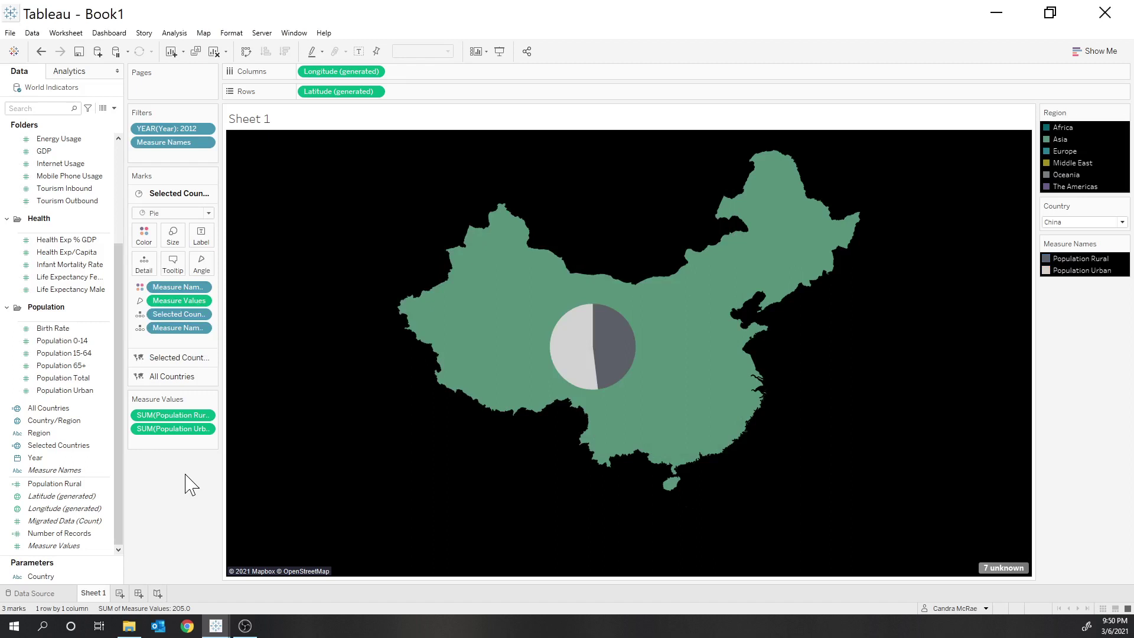
{"action": "left_click_drag", "start_coordinate": [58, 445], "coordinate": [324, 149]}
- Move the new layer's Selected Countries to Detail and size its circle over the pie centre
{"action": "left_click", "coordinate": [141, 289]}
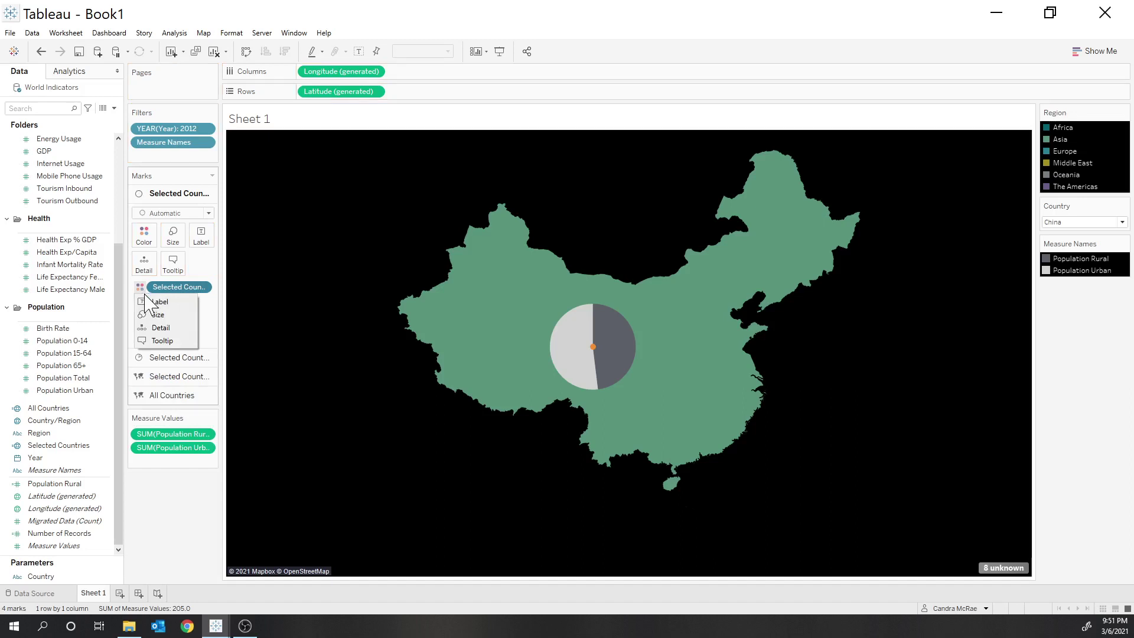
{"action": "left_click", "coordinate": [161, 328]}
{"action": "left_click", "coordinate": [173, 235]}
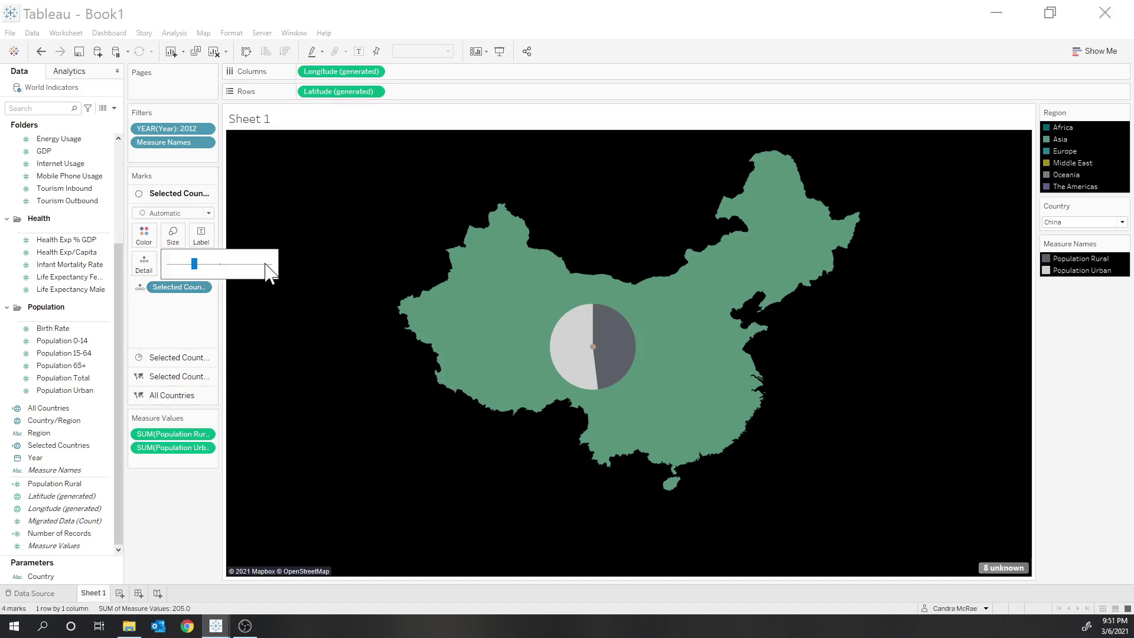
{"action": "left_click_drag", "start_coordinate": [266, 264], "coordinate": [271, 274]}
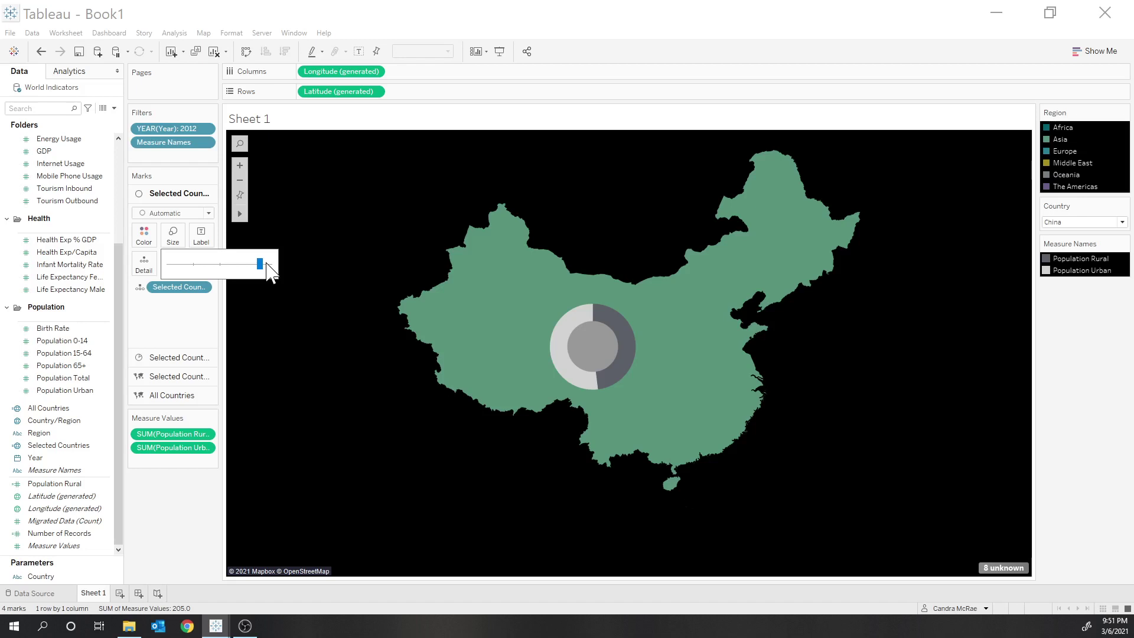
{"action": "left_click_drag", "start_coordinate": [271, 273], "coordinate": [266, 274]}
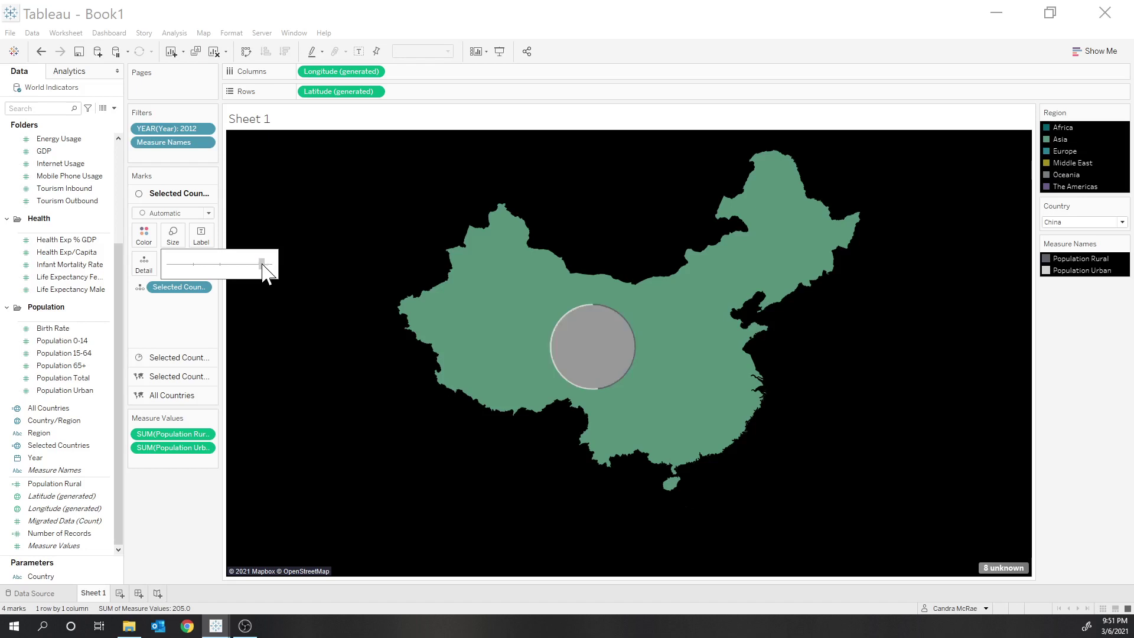
{"action": "left_click_drag", "start_coordinate": [264, 273], "coordinate": [181, 332]}
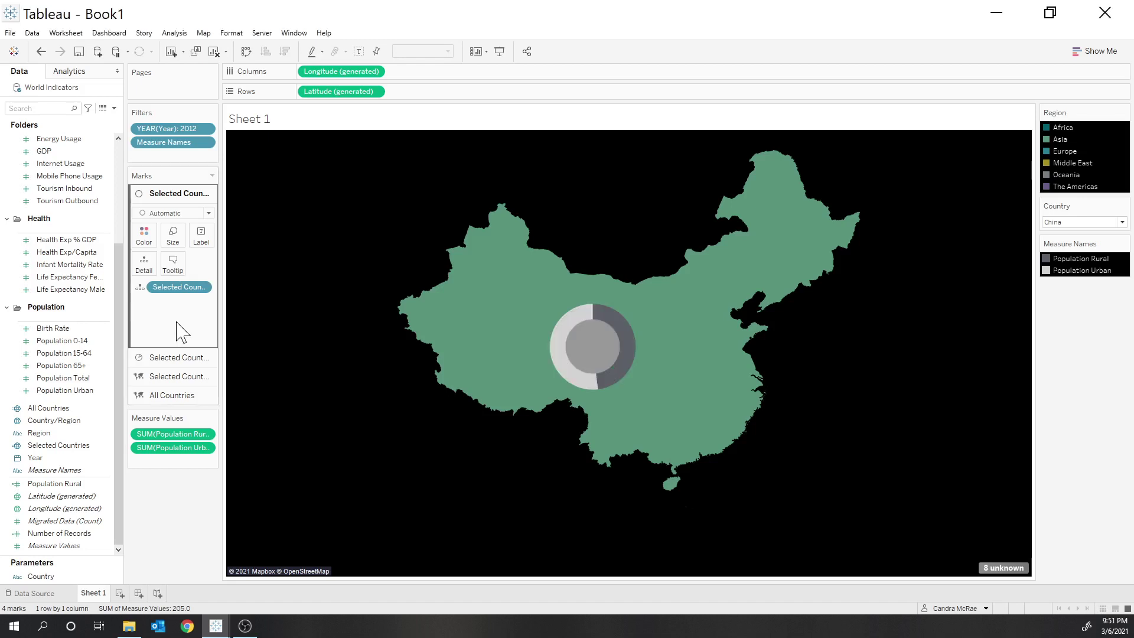
{"action": "mouse_move", "coordinate": [584, 357]}
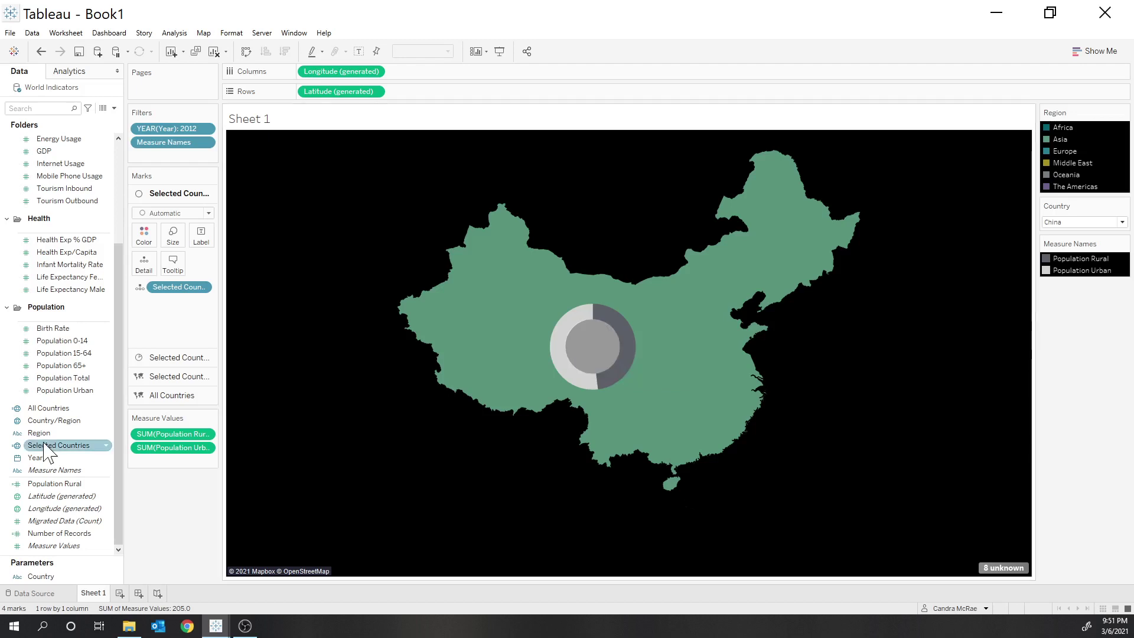
- Colour the donut centre by Region and enlarge it until only a thin gray ring remains
{"action": "left_click_drag", "start_coordinate": [40, 433], "coordinate": [151, 238]}
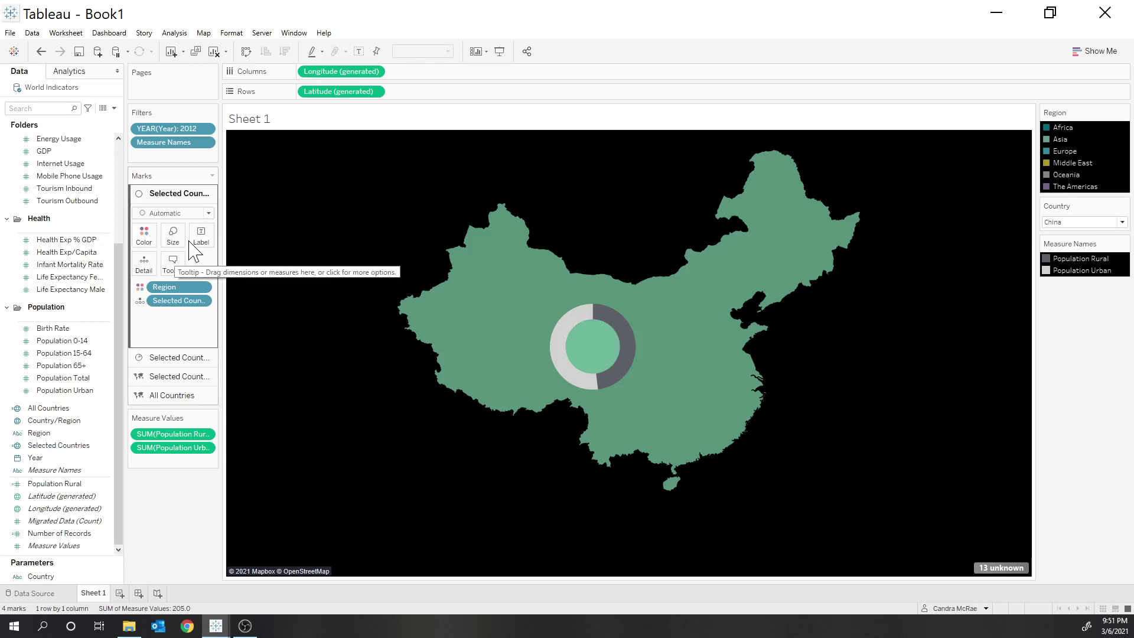
{"action": "left_click", "coordinate": [173, 235]}
{"action": "left_click_drag", "start_coordinate": [220, 264], "coordinate": [267, 270]}
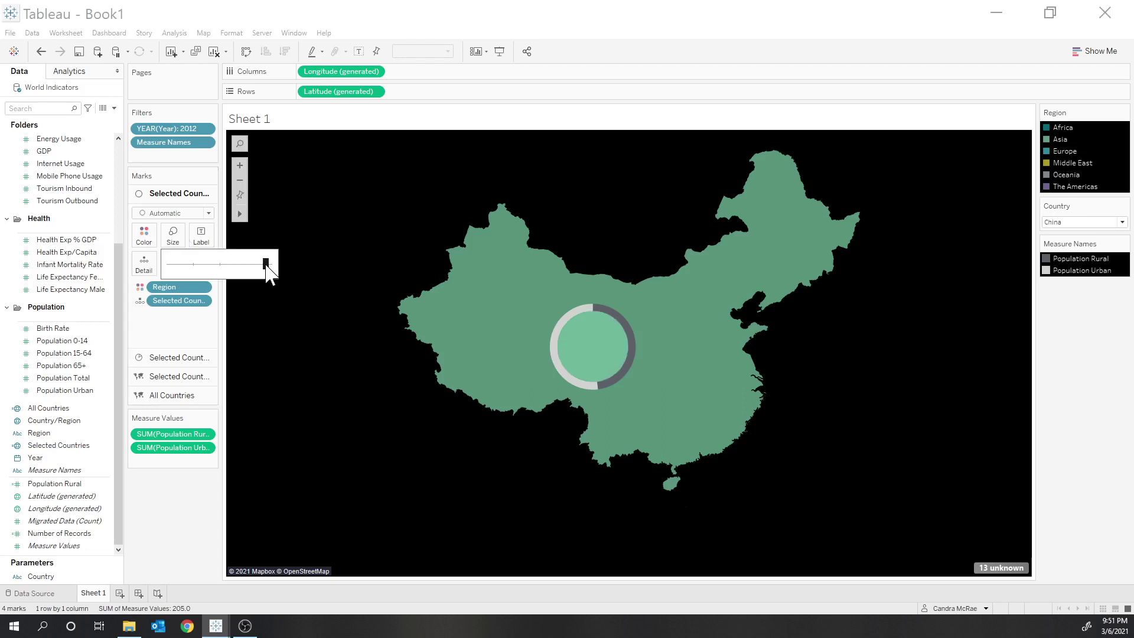
{"action": "left_click", "coordinate": [46, 391]}
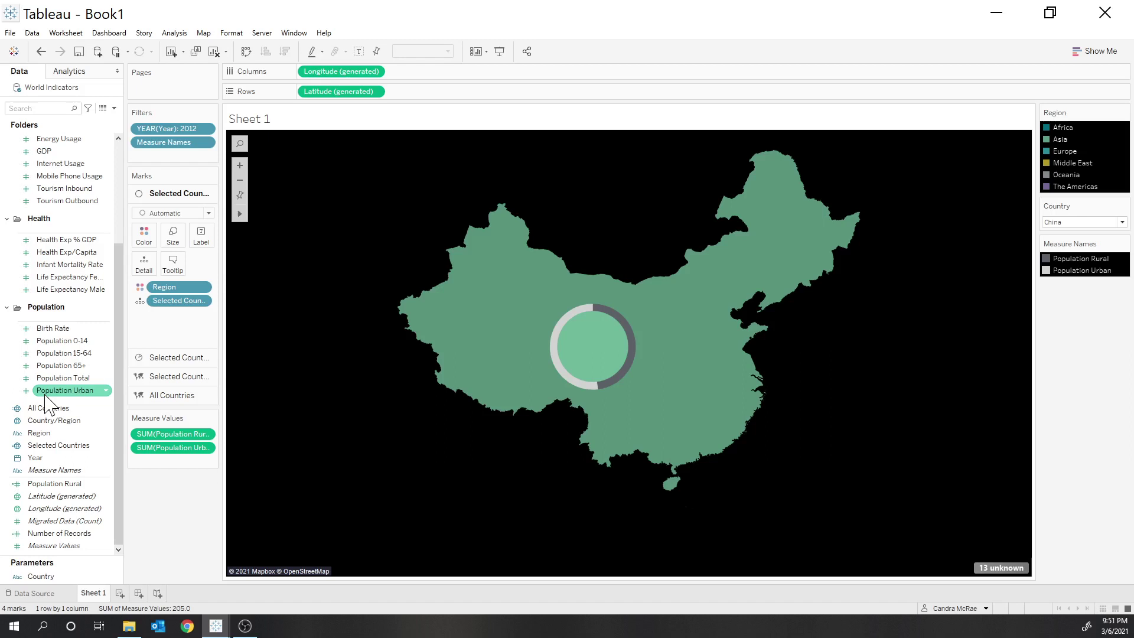
- Add Population Urban as the donut label, formatted as a percentage
{"action": "left_click_drag", "start_coordinate": [47, 401], "coordinate": [173, 302]}
{"action": "right_click", "coordinate": [172, 301]}
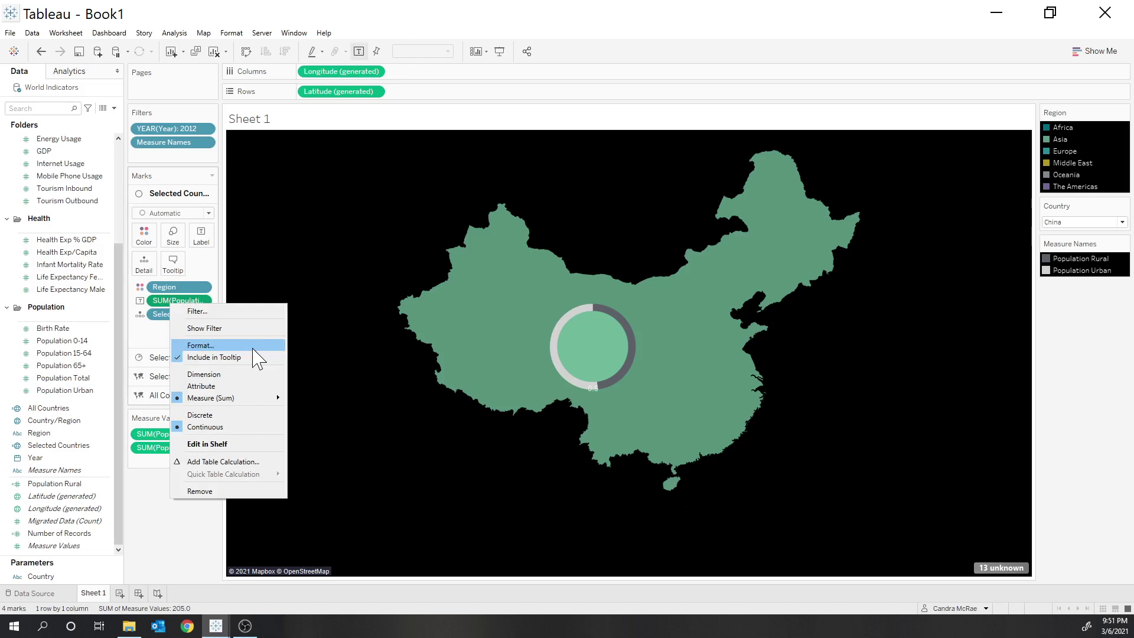
{"action": "left_click", "coordinate": [201, 346]}
{"action": "left_click", "coordinate": [111, 178]}
{"action": "left_click", "coordinate": [81, 251]}
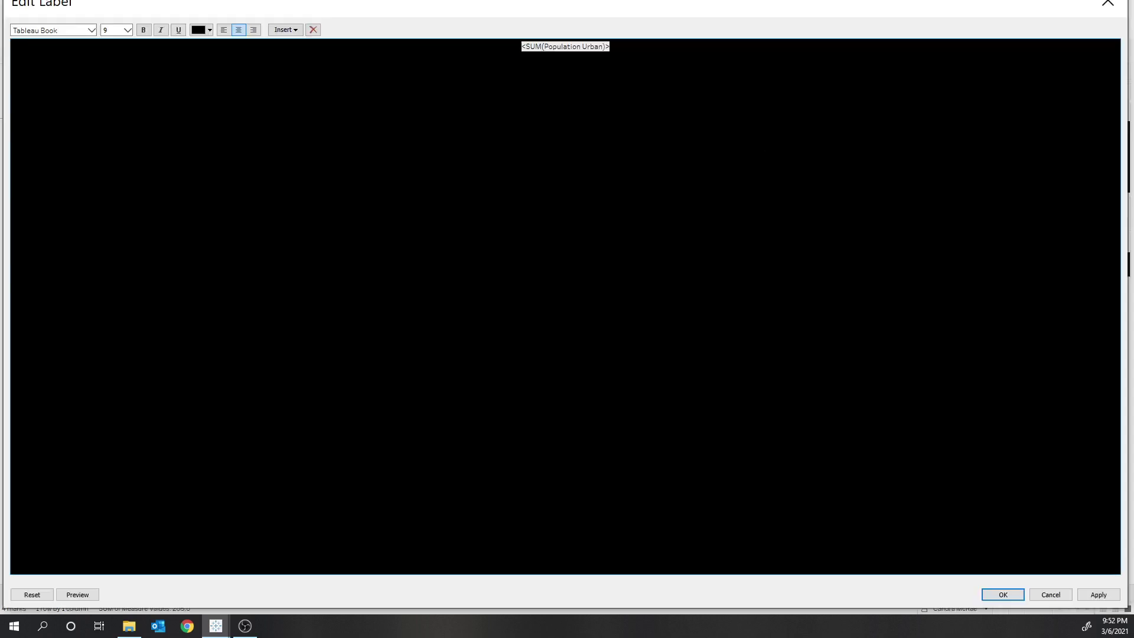
- Make the label text white and add an 'urban dwellers' line beneath the value
{"action": "key", "text": "ctrl+a"}
{"action": "left_click", "coordinate": [207, 30]}
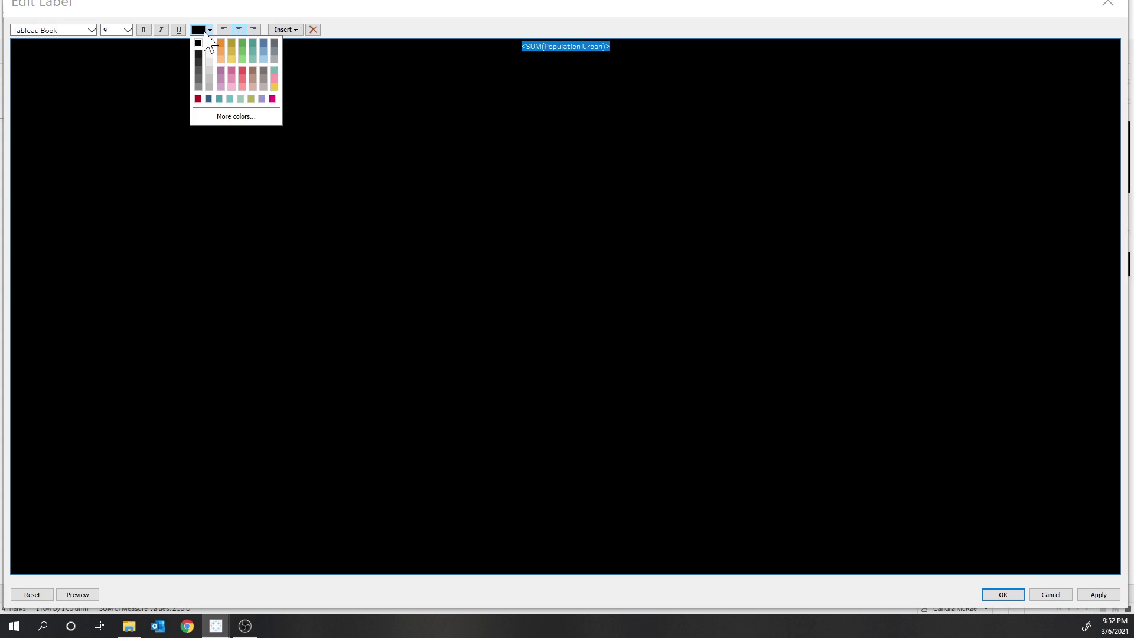
{"action": "left_click", "coordinate": [210, 43]}
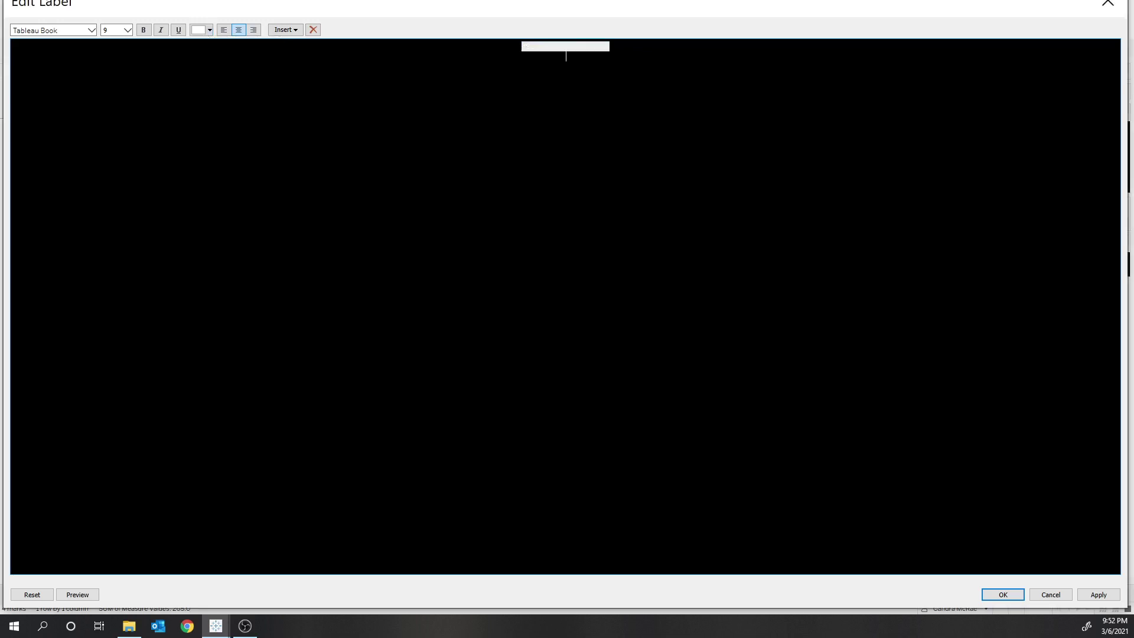
{"action": "type", "text": "urban dwellers"}
- Enlarge the value line to size 36 and set its text colour
{"action": "left_click", "coordinate": [127, 30]}
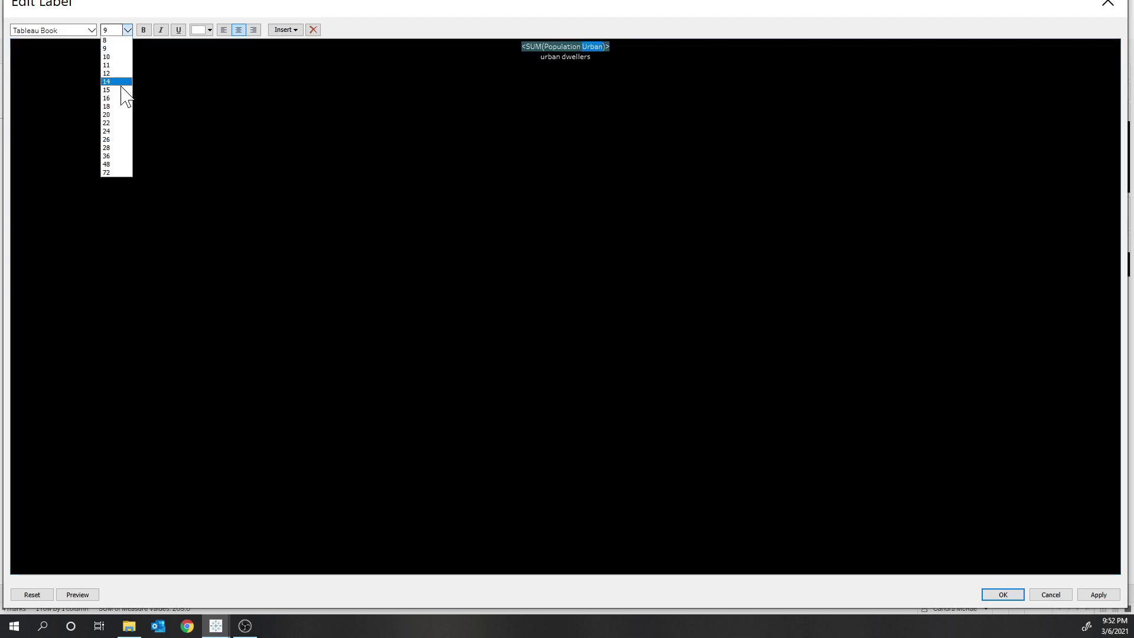
{"action": "left_click", "coordinate": [113, 156]}
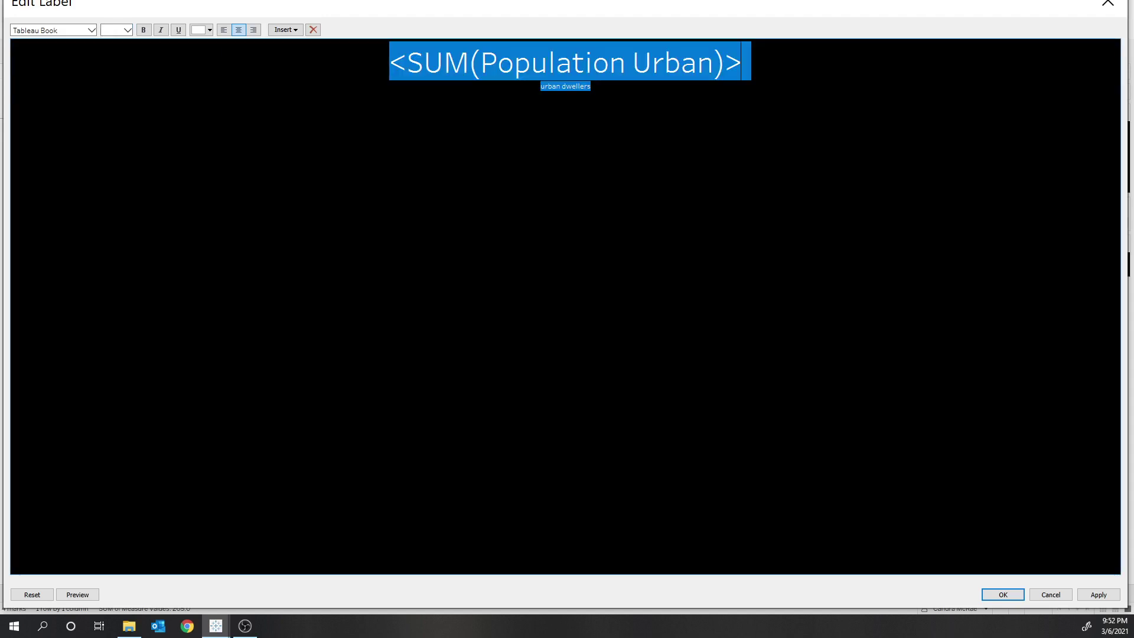
{"action": "left_click", "coordinate": [209, 29]}
{"action": "left_click", "coordinate": [195, 40]}
- Confirm the label edits and align the 52% label to the vertical middle of the donut
{"action": "key", "text": "Return"}
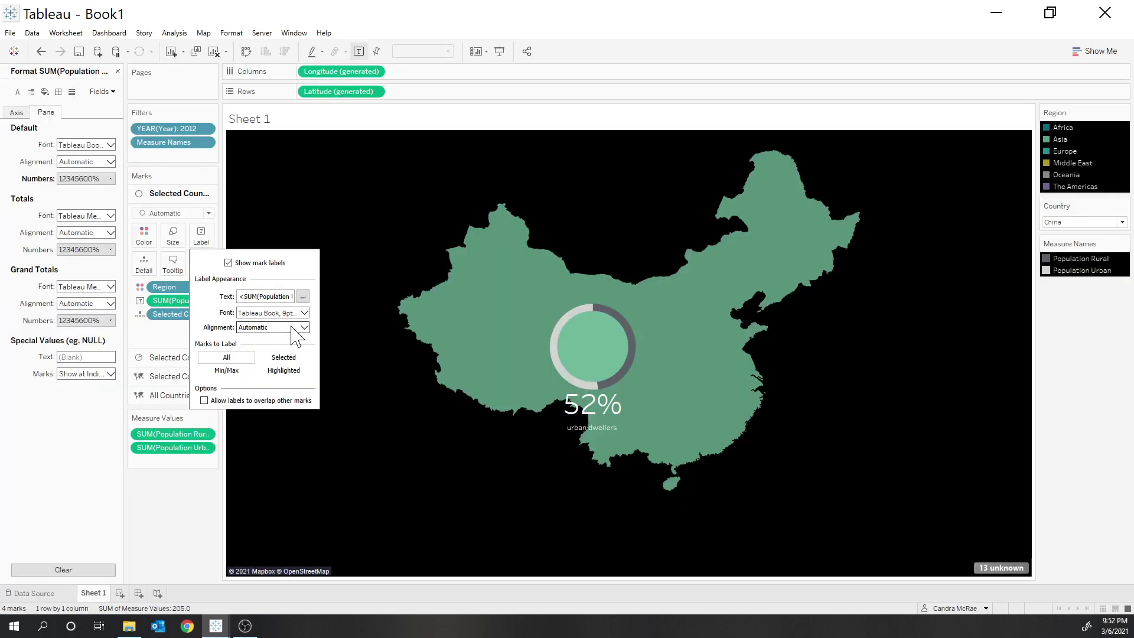
{"action": "left_click", "coordinate": [293, 328]}
{"action": "left_click", "coordinate": [267, 425]}
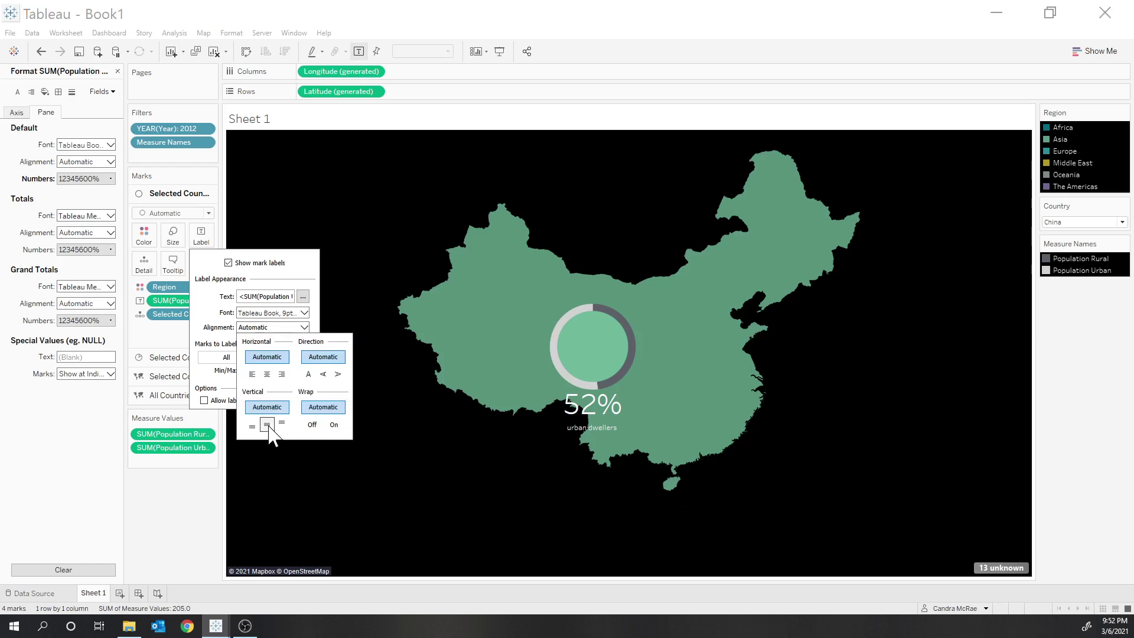